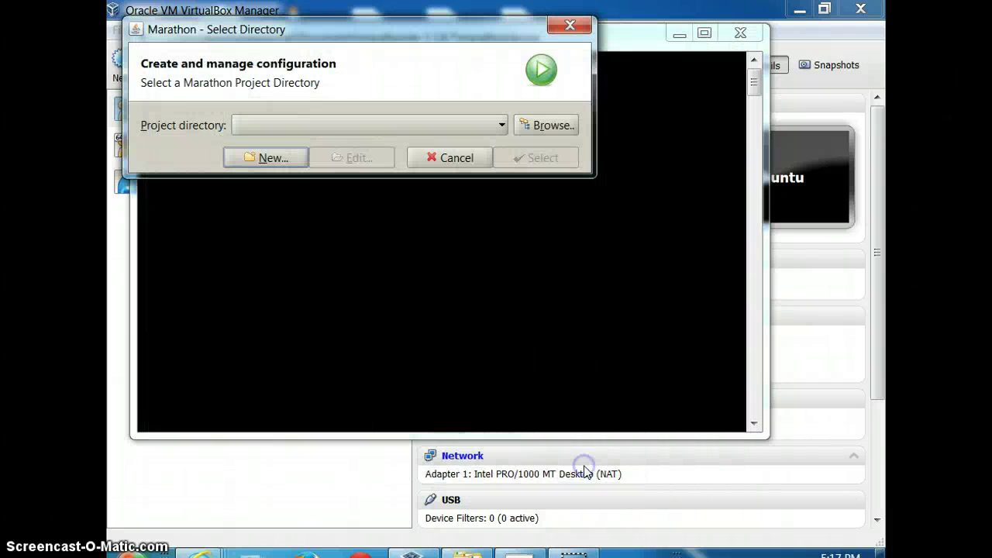
# Step: Cancel Marathon's directory picker and the administrator-privileges warning, and minimize VirtualBox Manager
pyautogui.click(454, 159)
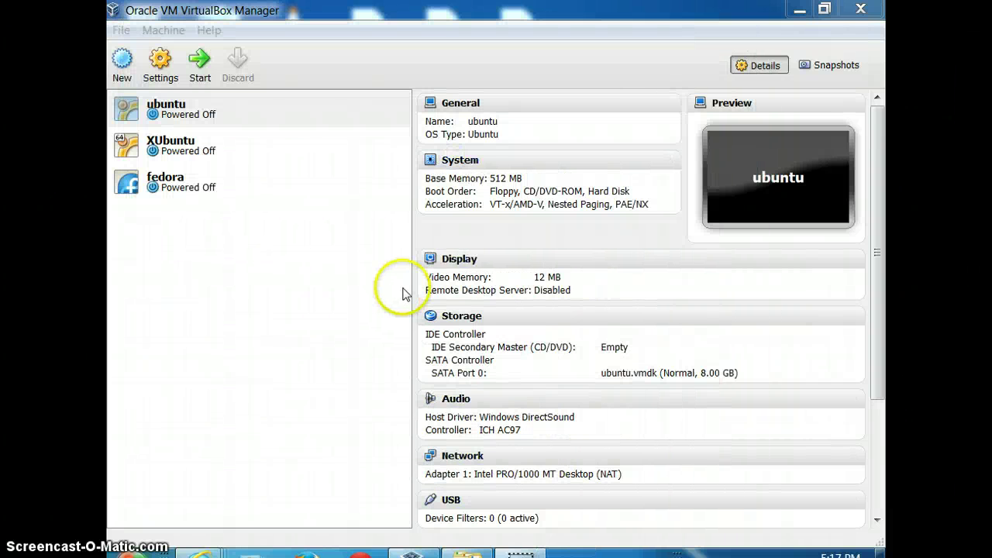
pyautogui.click(799, 9)
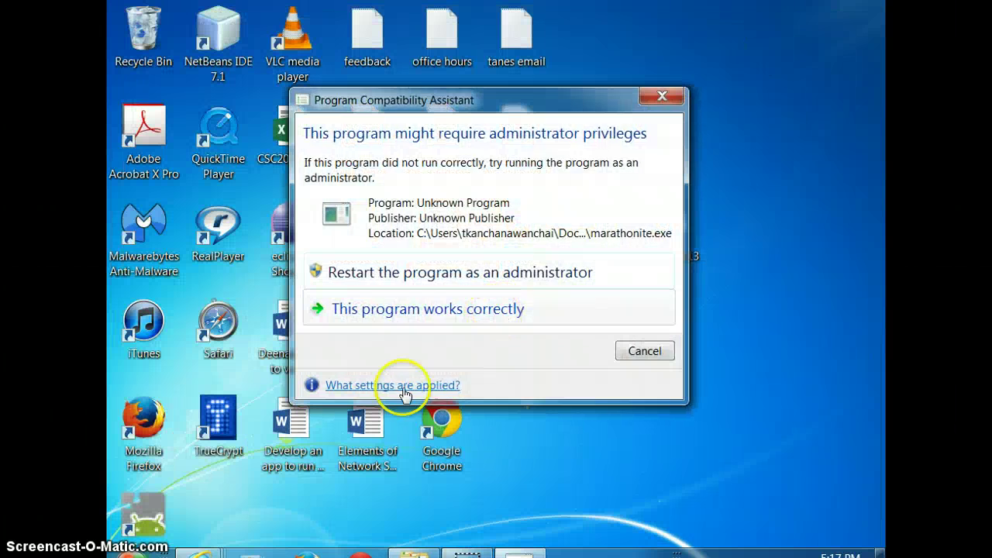
pyautogui.click(660, 348)
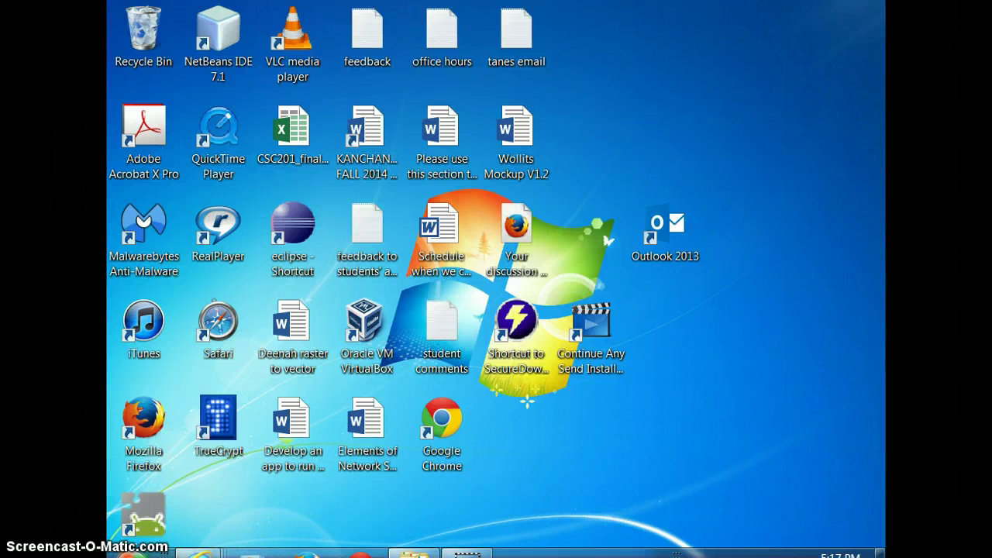
pyautogui.moveTo(200, 552)
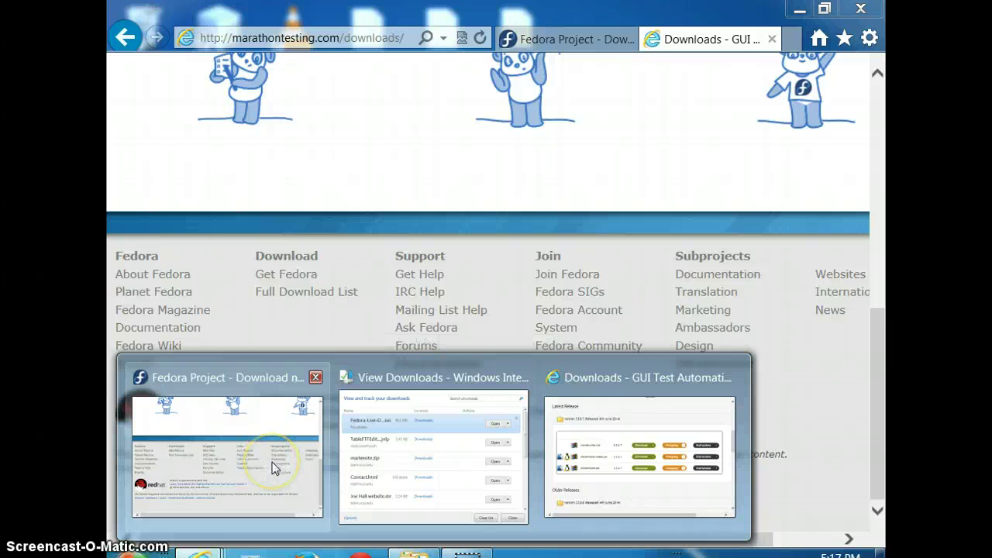
# Step: In the Fedora Project Internet Explorer window, open a blank new tab and dismiss the marathonite-install.jar download bar
pyautogui.click(272, 462)
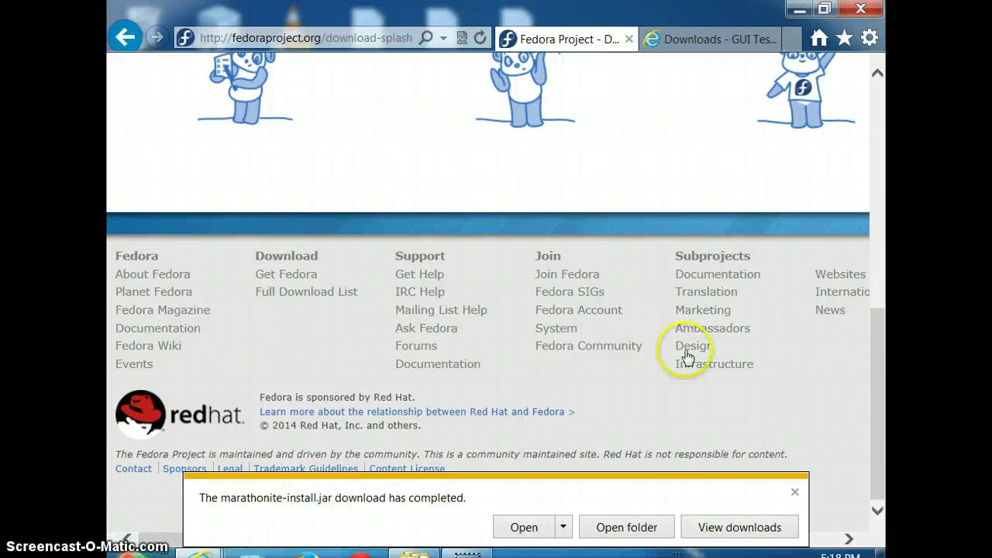
pyautogui.click(800, 43)
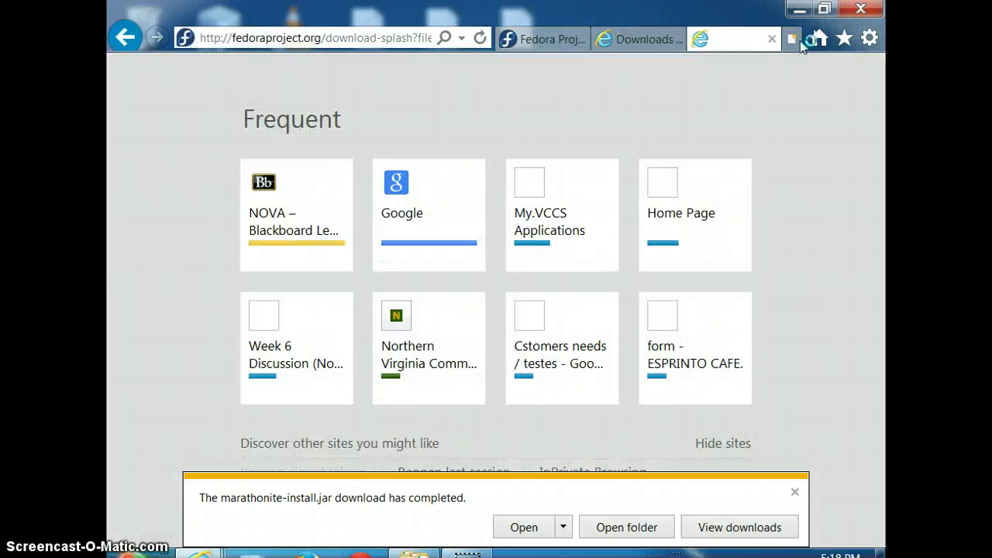
pyautogui.click(794, 492)
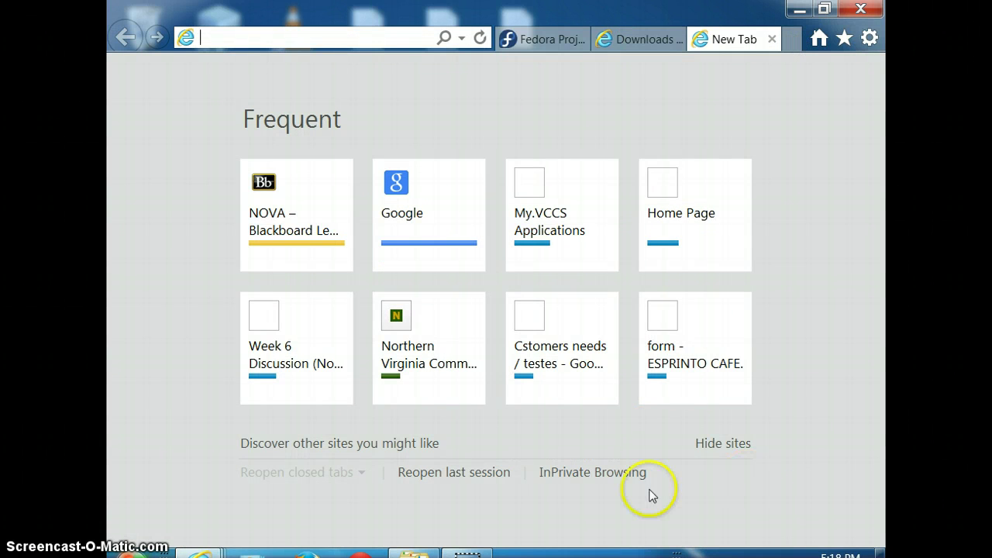
pyautogui.moveTo(199, 553)
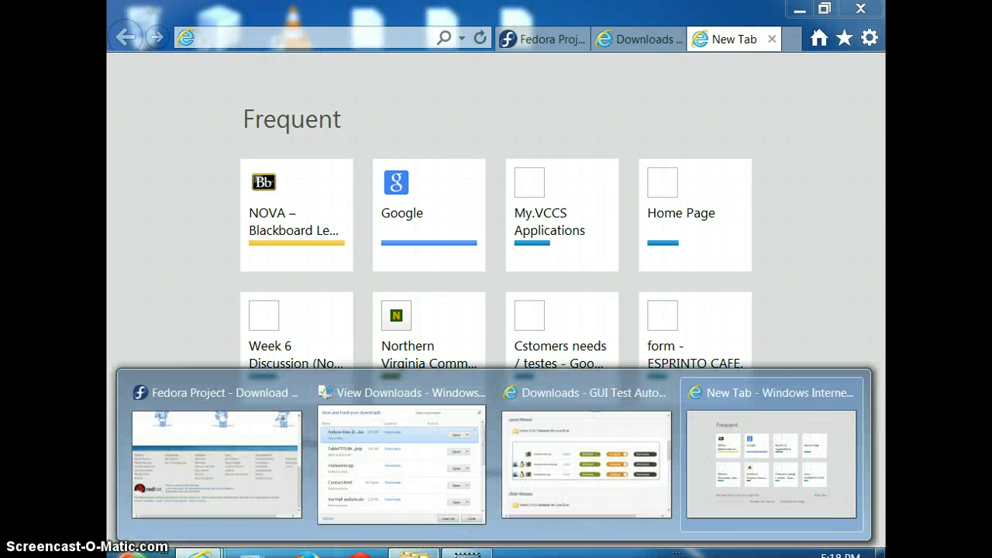
# Step: Launch the marathonite application from Documents\marathonite-3.3.8.7 in Windows Explorer
pyautogui.click(413, 553)
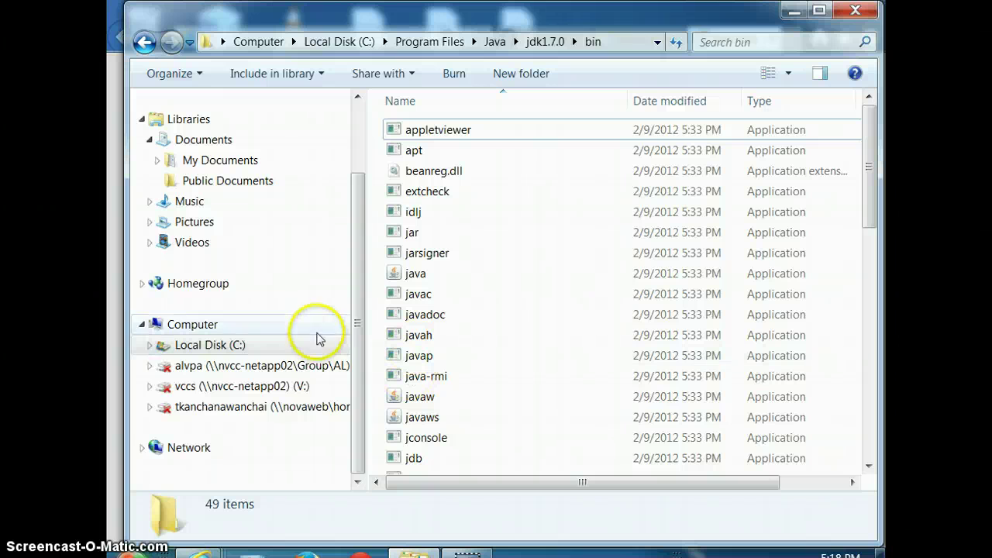
pyautogui.moveTo(359, 282); pyautogui.dragTo(365, 173)
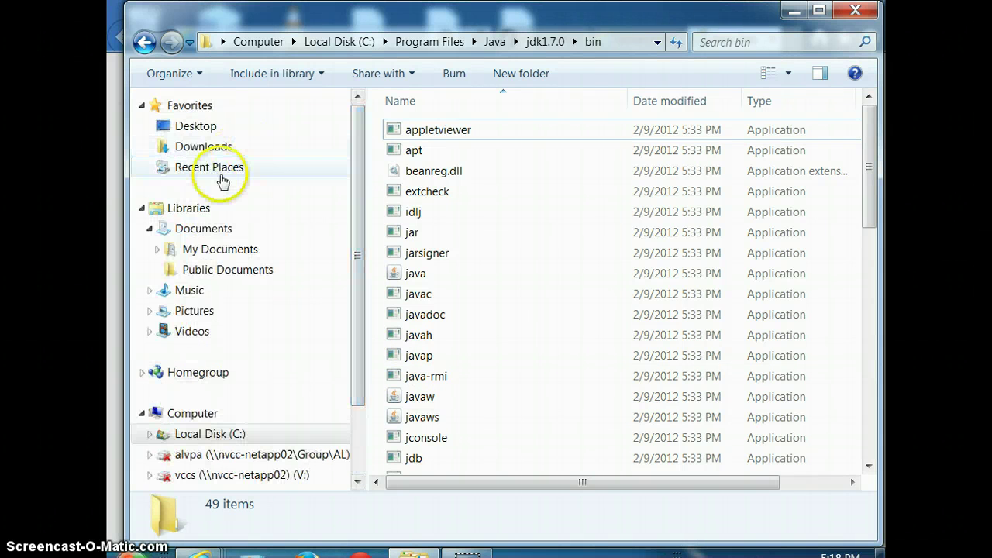
pyautogui.click(206, 230)
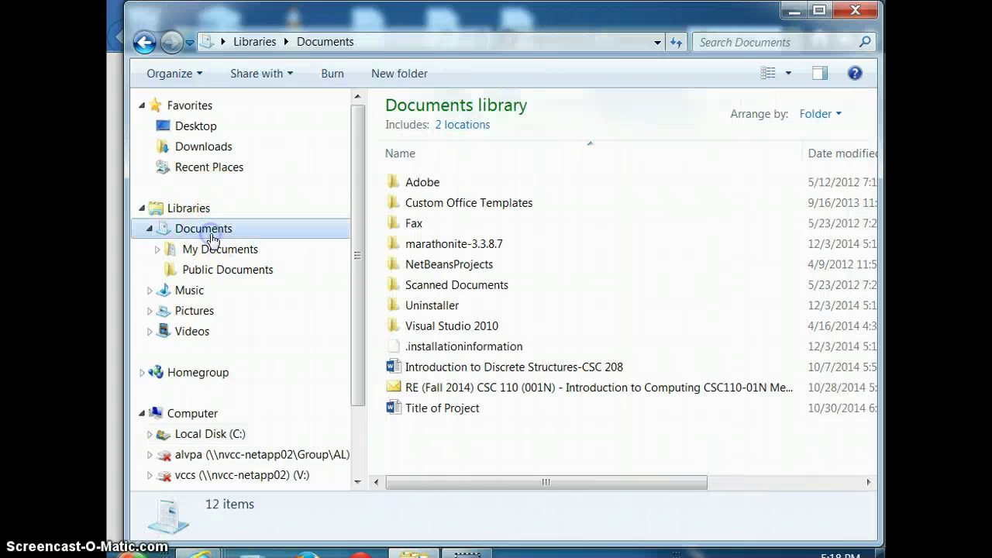
pyautogui.doubleClick(471, 248)
pyautogui.doubleClick(447, 347)
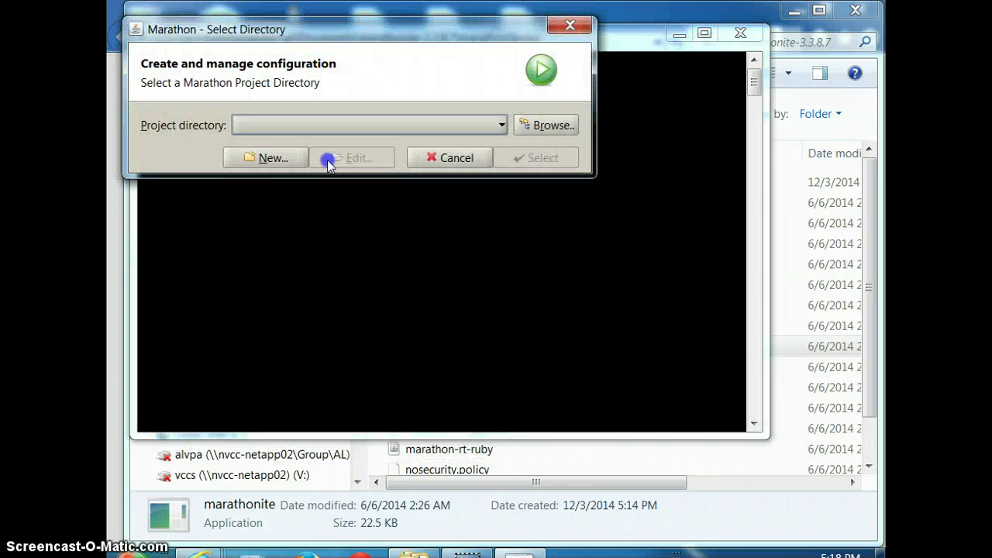
# Step: Create a new project named Test with description Test, using the Default Launcher
pyautogui.click(265, 158)
pyautogui.click(256, 161)
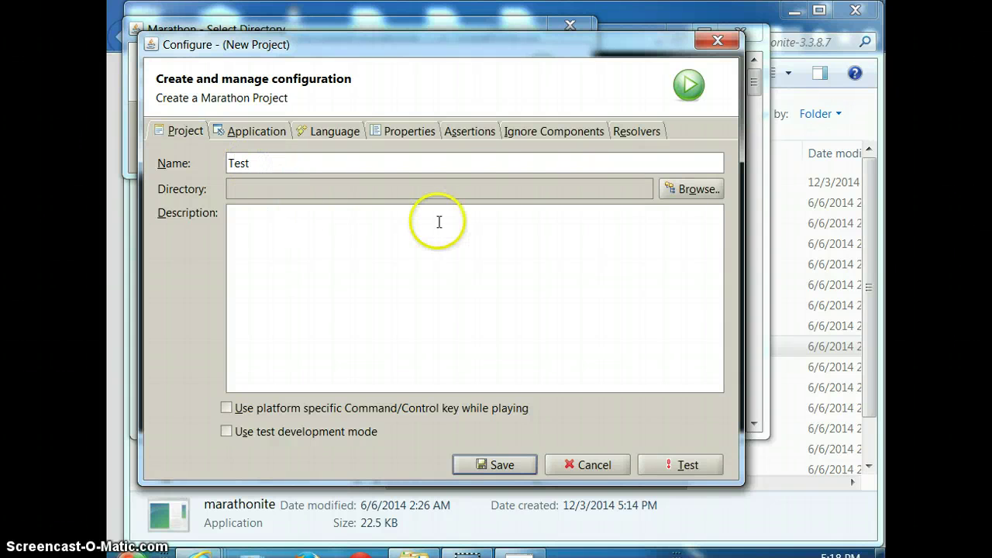
pyautogui.click(540, 286)
pyautogui.write('Test')
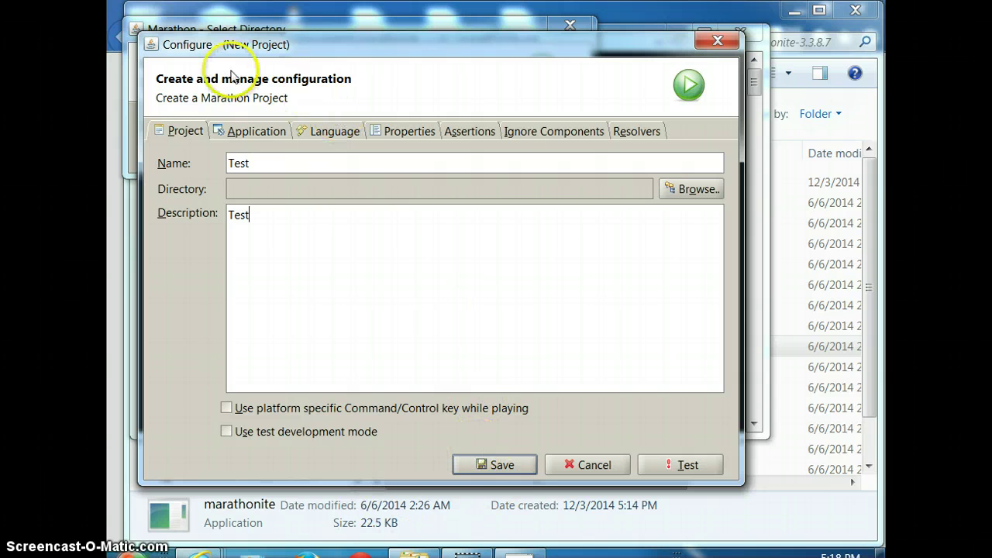
pyautogui.click(243, 131)
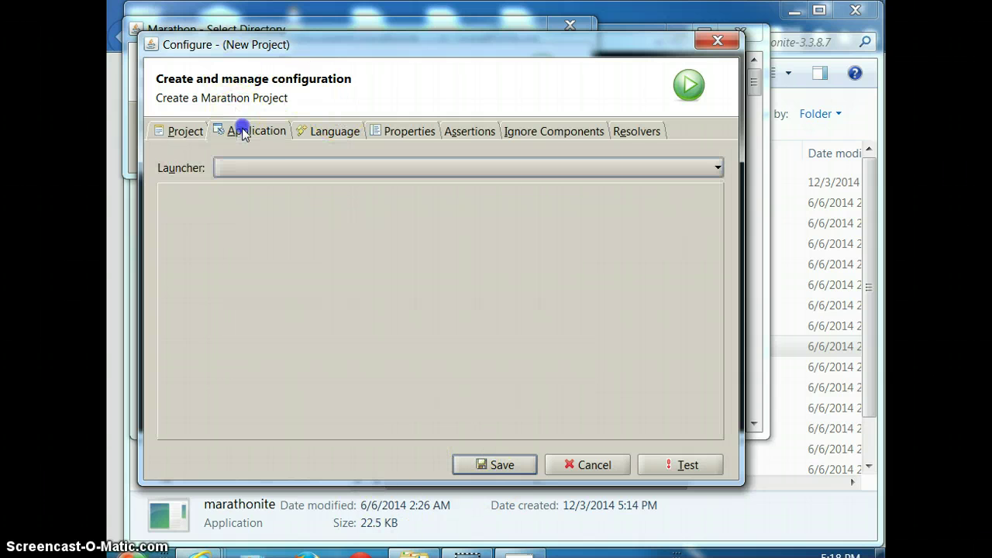
pyautogui.click(431, 168)
pyautogui.click(416, 241)
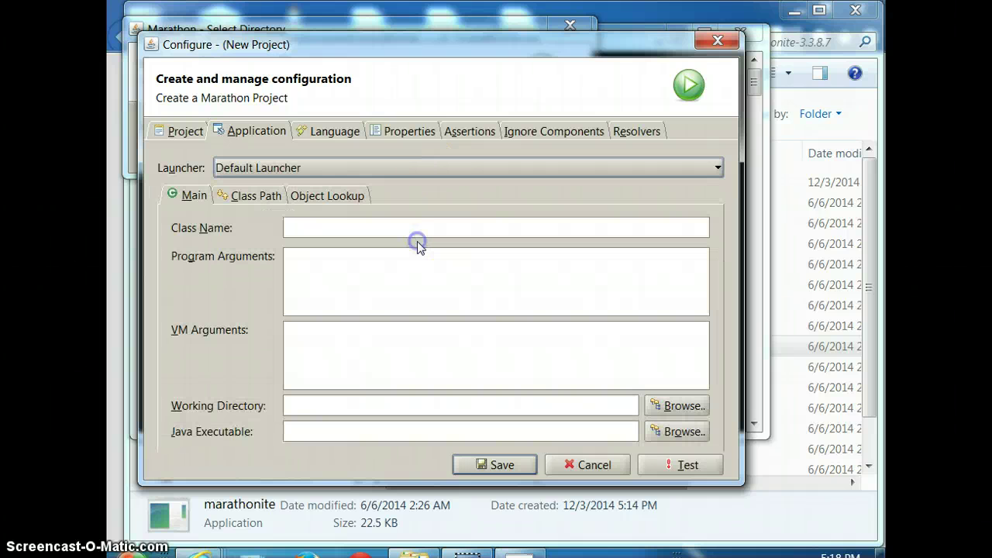
pyautogui.click(368, 227)
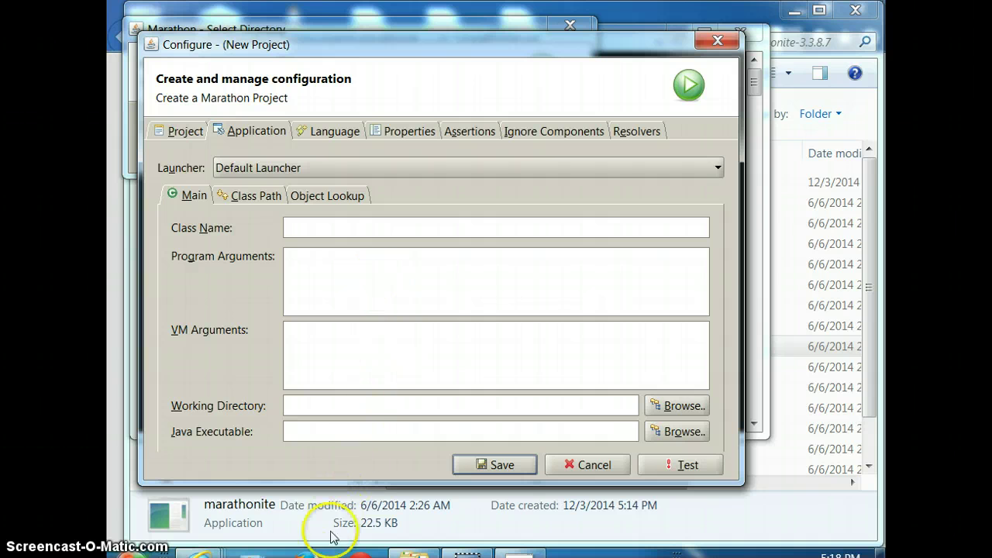
# Step: Set the Java executable to C:\Program Files\Java\jdk1.7.0\bin\java.exe
pyautogui.moveTo(413, 552)
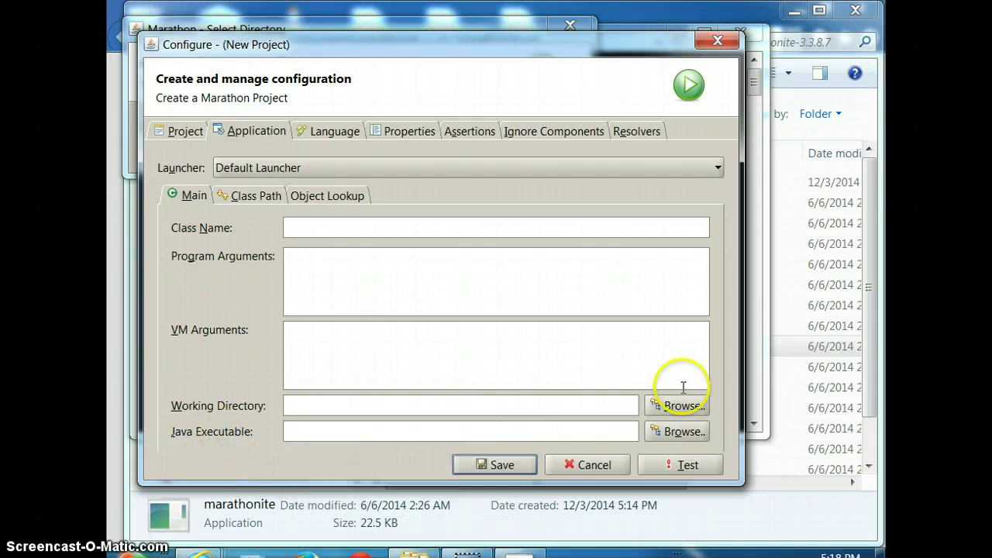
pyautogui.click(676, 432)
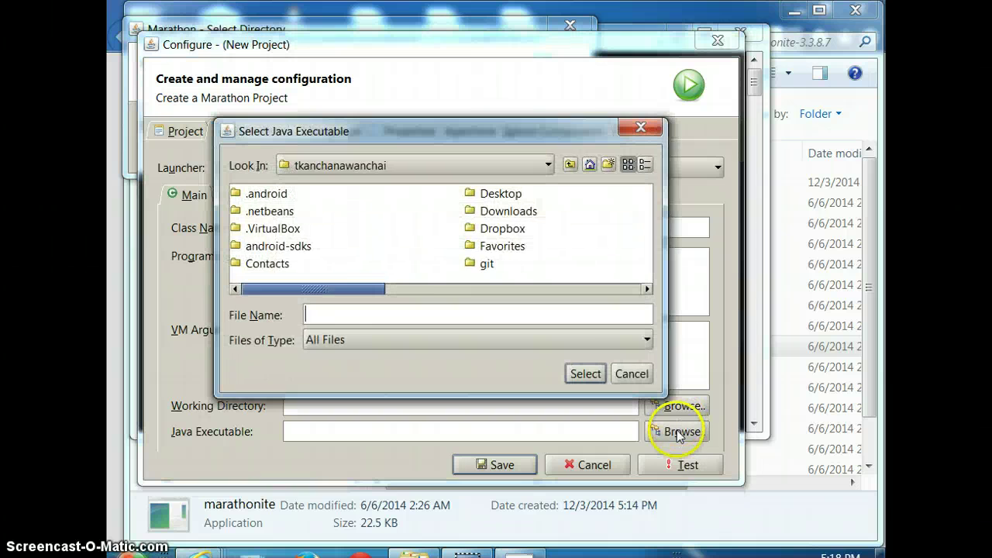
pyautogui.click(354, 310)
pyautogui.write('C:\\Program Files\\Java\\jdk1.7.0\\bin')
pyautogui.press('Return')
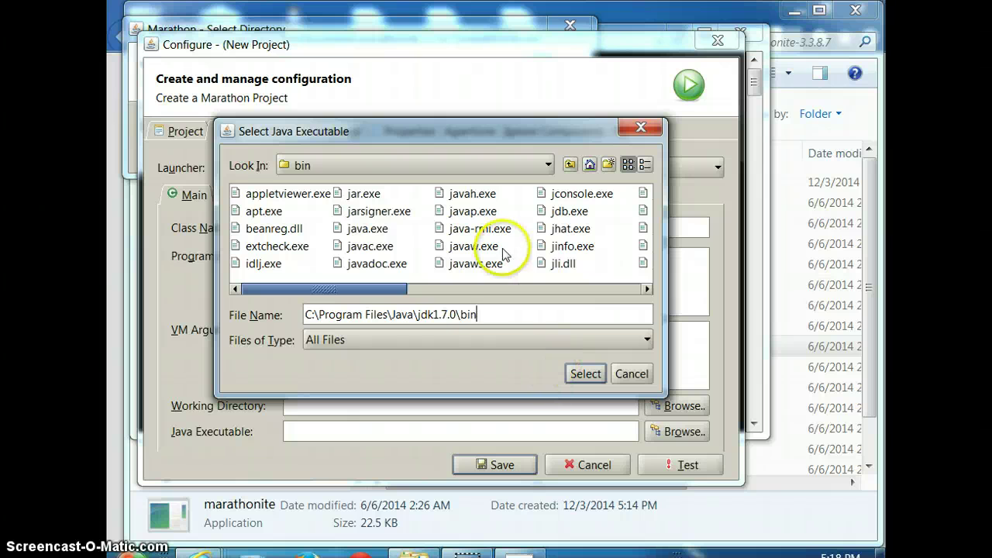
pyautogui.click(378, 232)
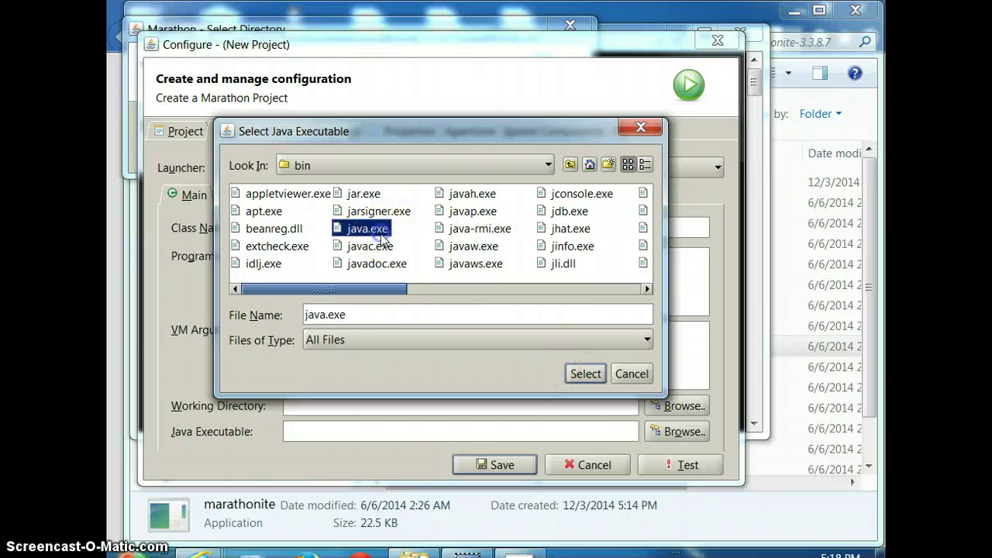
pyautogui.click(581, 372)
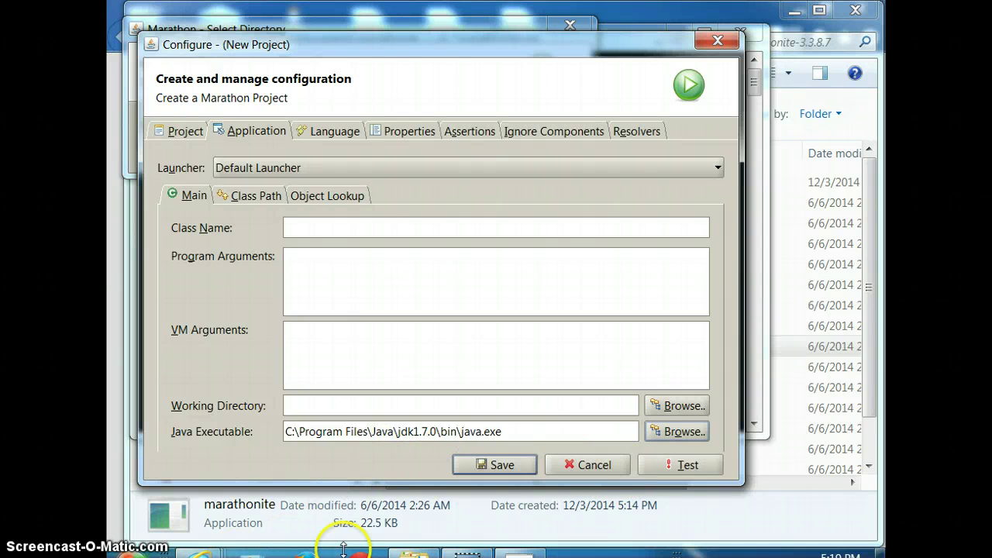
# Step: Raise the marathonite-3.3.8.7 Explorer window and scroll its navigation pane
pyautogui.click(399, 546)
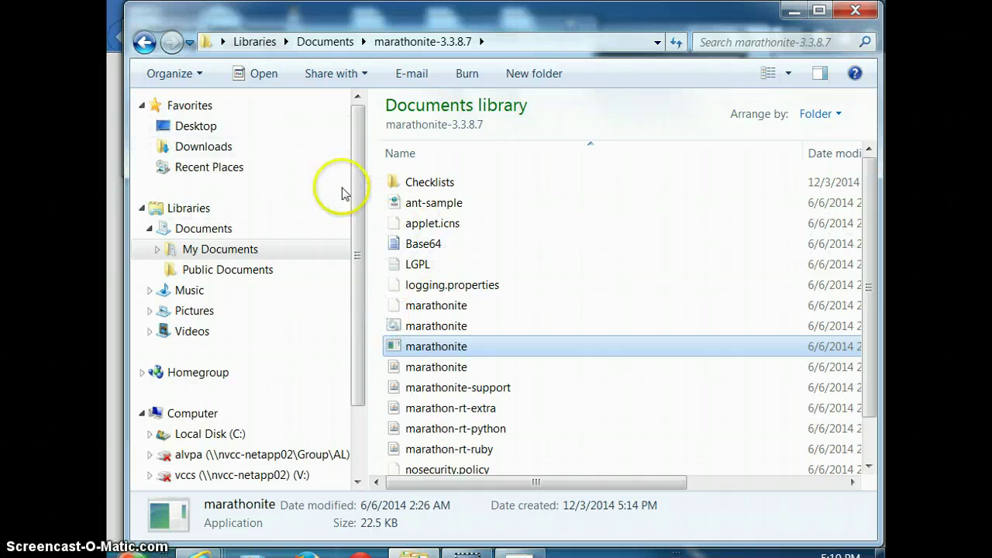
pyautogui.scroll(-2, 361, 186)
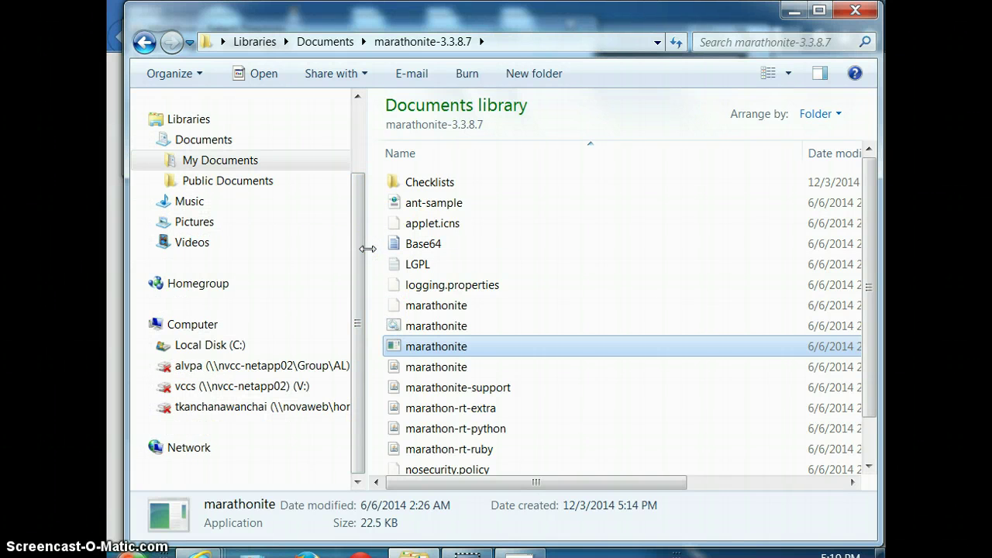
pyautogui.moveTo(359, 282); pyautogui.dragTo(354, 195)
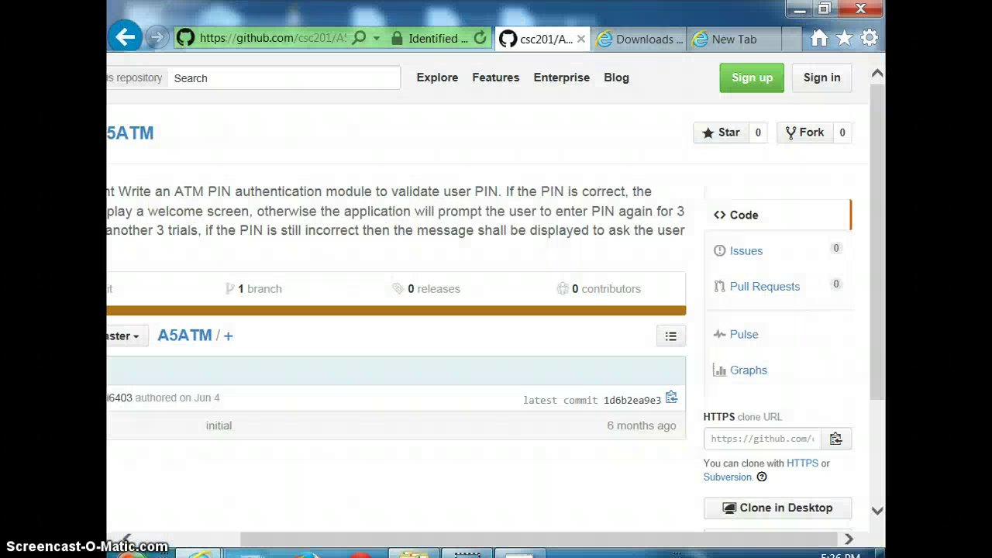
# Step: Download the A5ATM GitHub repository as a ZIP and save A5ATM-master.zip
pyautogui.click(742, 442)
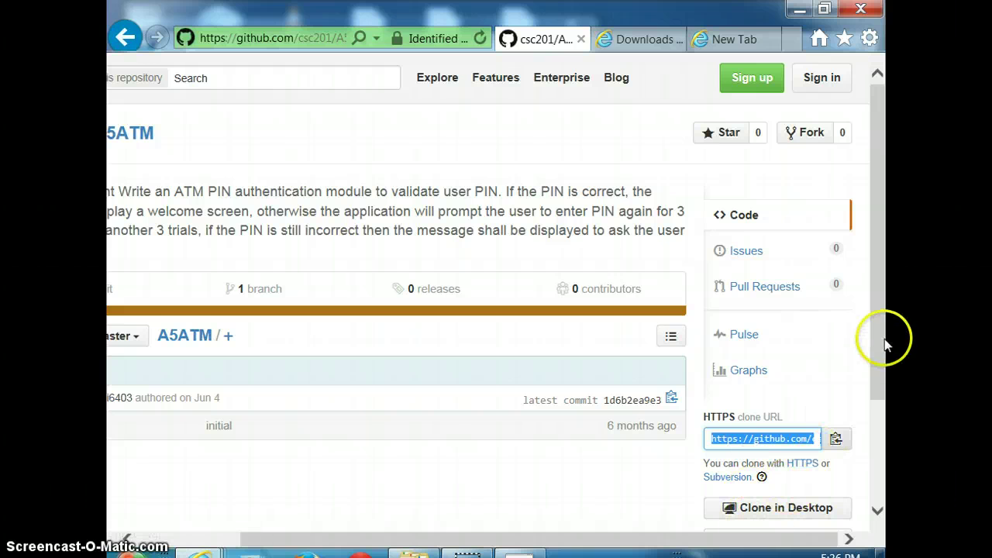
pyautogui.moveTo(881, 333); pyautogui.dragTo(885, 395)
pyautogui.click(790, 437)
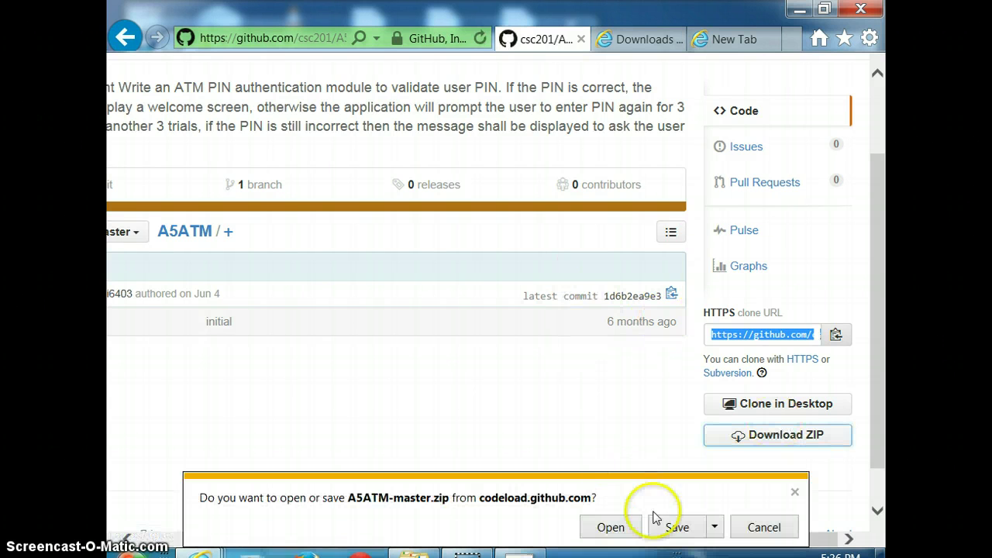
pyautogui.click(657, 527)
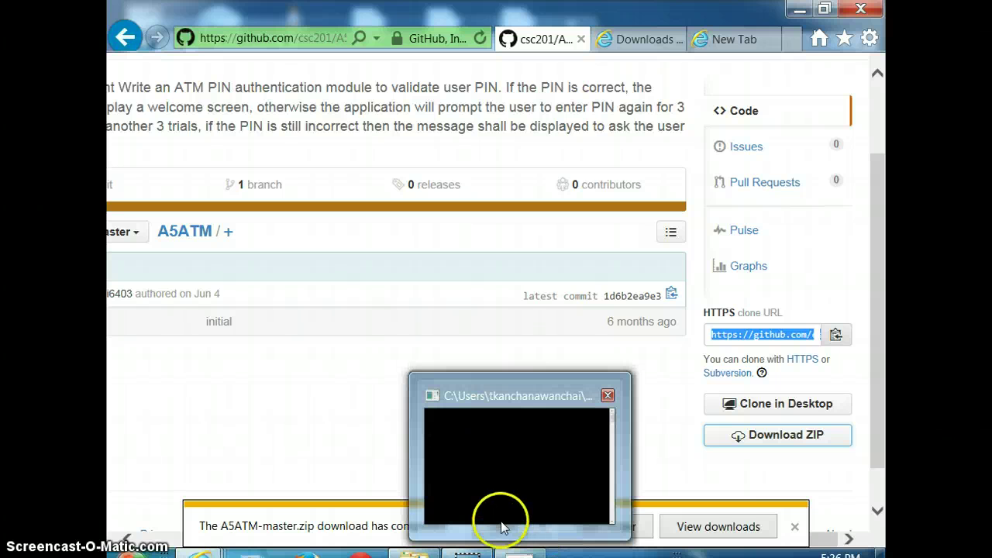
# Step: Extract A5ATM-master.zip in Downloads into the suggested A5ATM-master folder
pyautogui.click(715, 526)
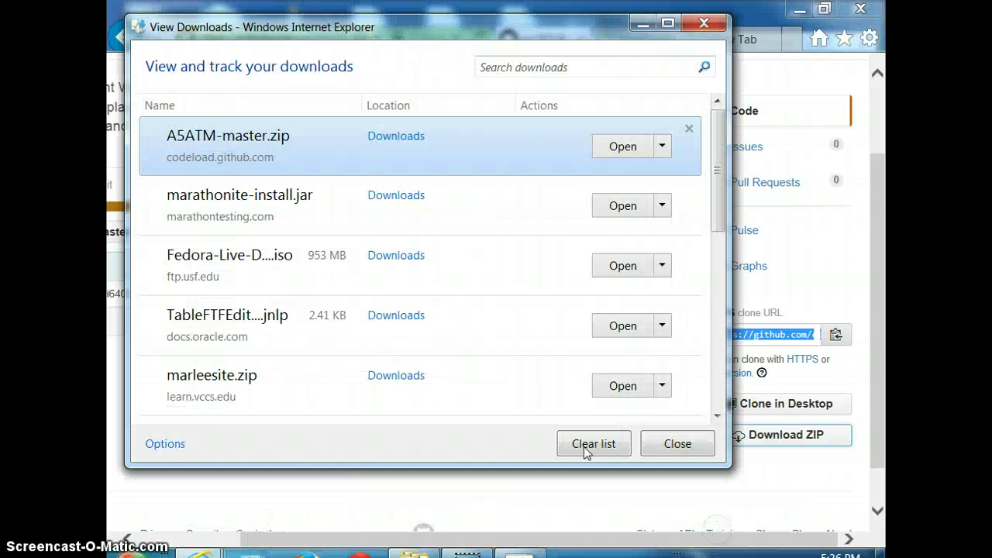
pyautogui.click(612, 151)
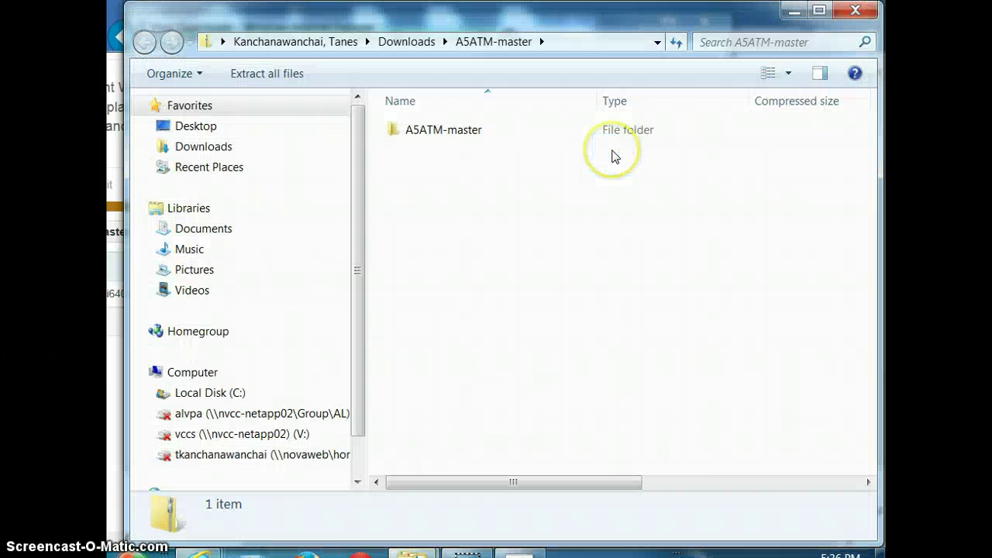
pyautogui.click(425, 41)
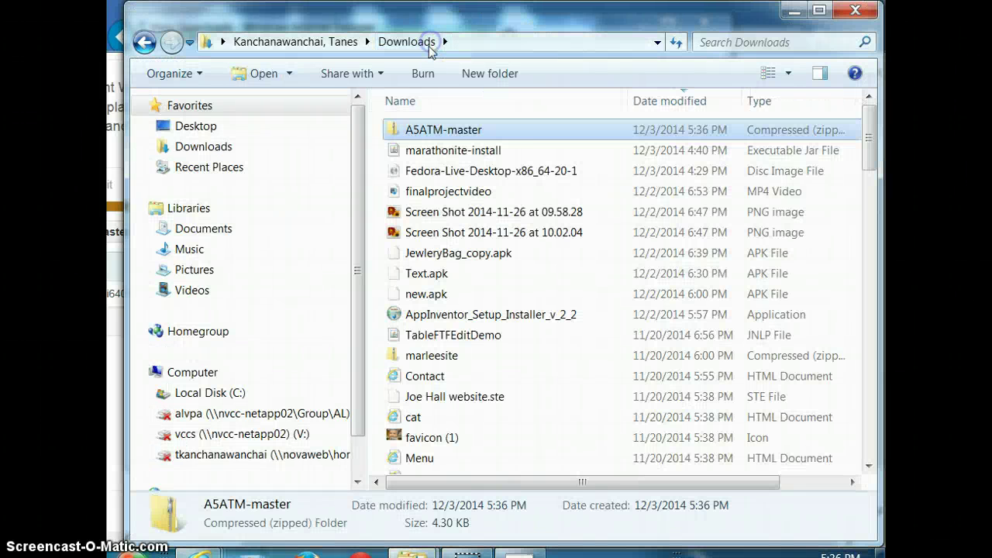
pyautogui.rightClick(438, 142)
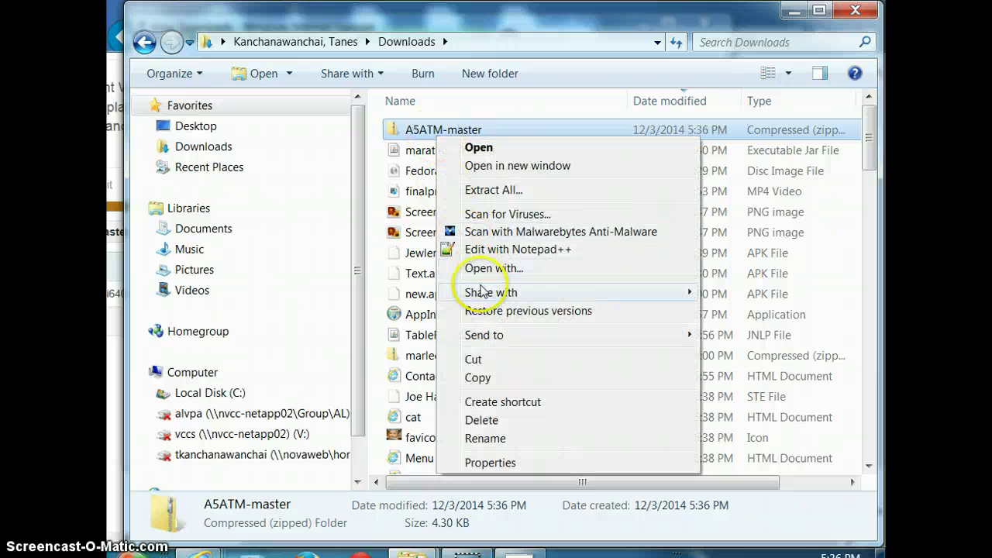
pyautogui.click(522, 191)
pyautogui.click(645, 471)
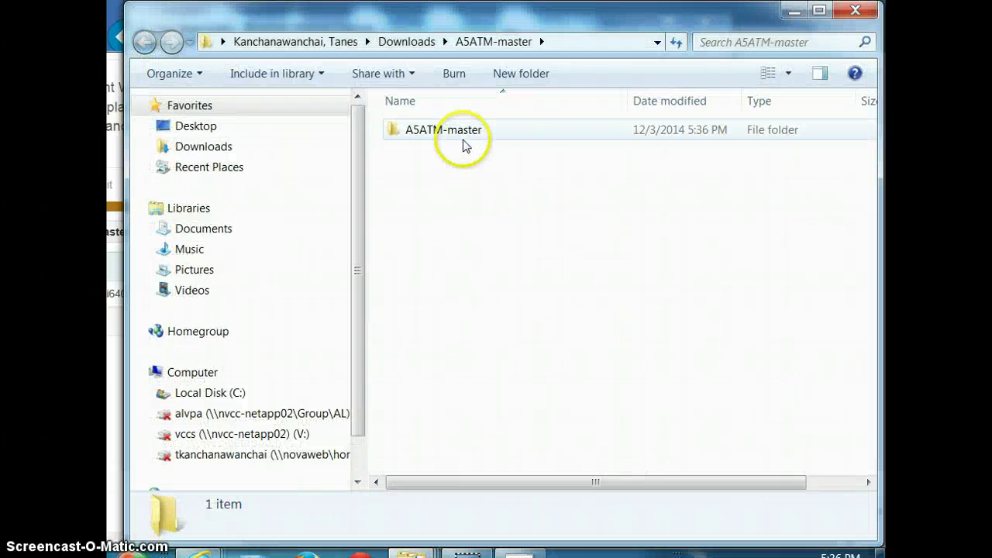
# Step: Open A5ATM-master\A5ATM\src and bring up actions for the AtmDemo file
pyautogui.doubleClick(461, 135)
pyautogui.doubleClick(461, 134)
pyautogui.click(458, 151)
pyautogui.doubleClick(459, 150)
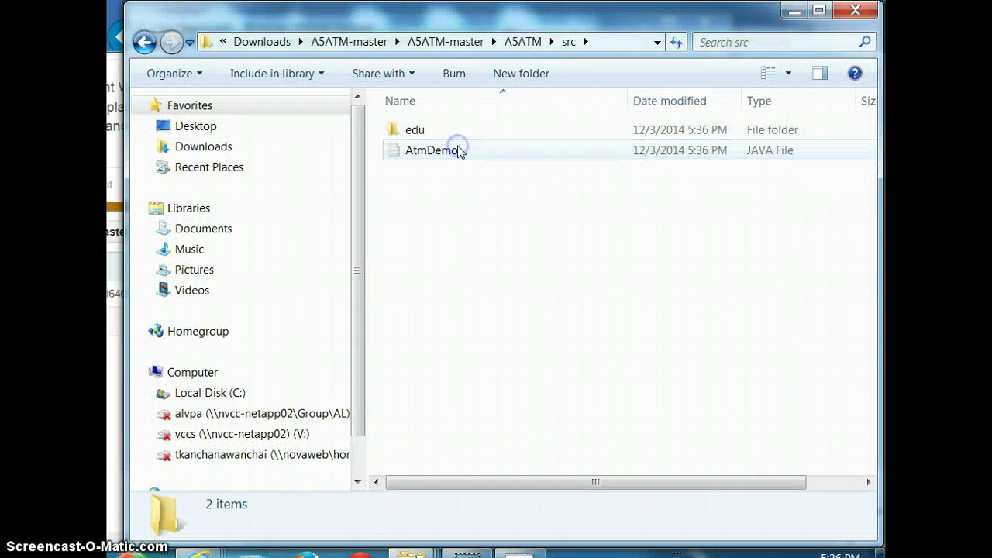
pyautogui.doubleClick(436, 161)
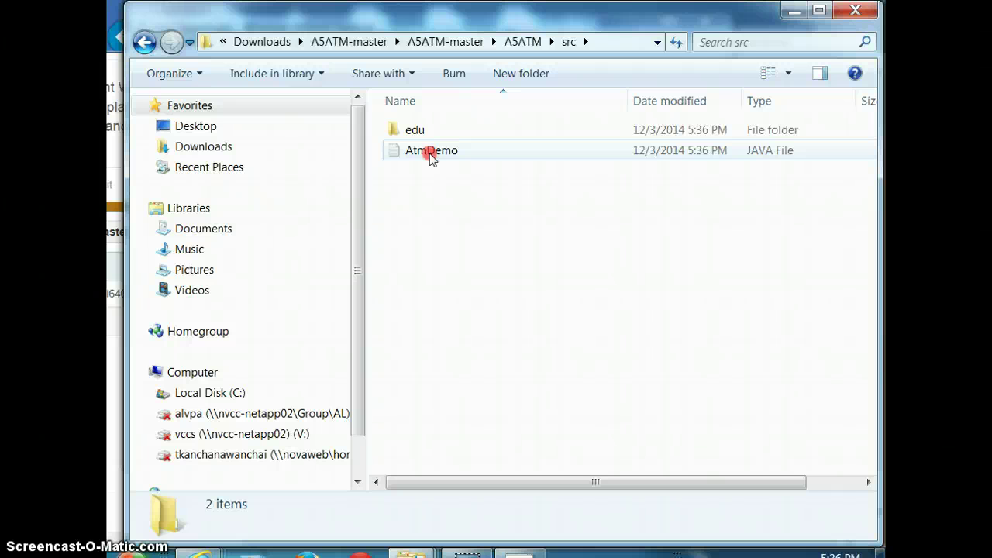
pyautogui.rightClick(430, 155)
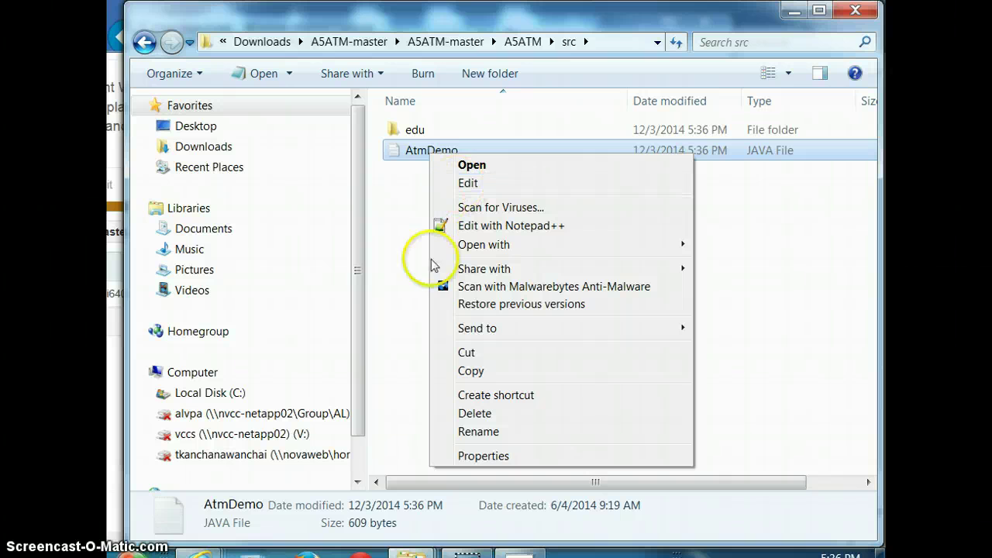
# Step: Launch Eclipse from its desktop shortcut and start it with the default C:\workspace workspace
pyautogui.click(881, 552)
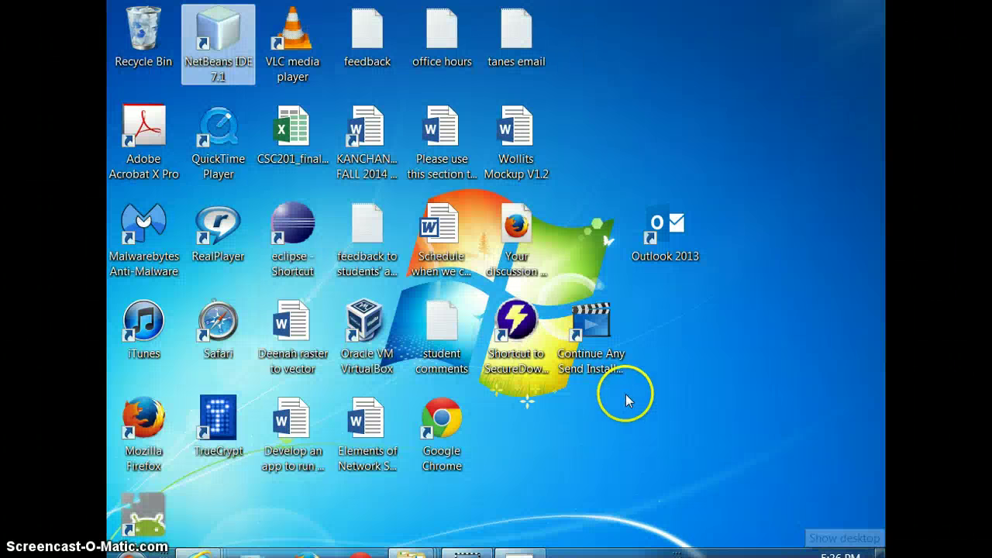
pyautogui.doubleClick(268, 250)
pyautogui.click(555, 314)
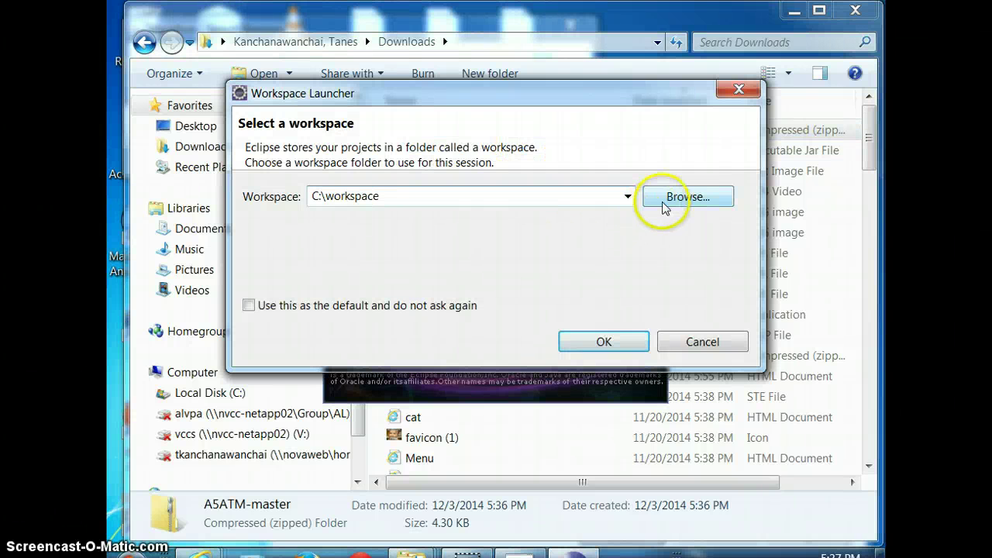
pyautogui.click(664, 200)
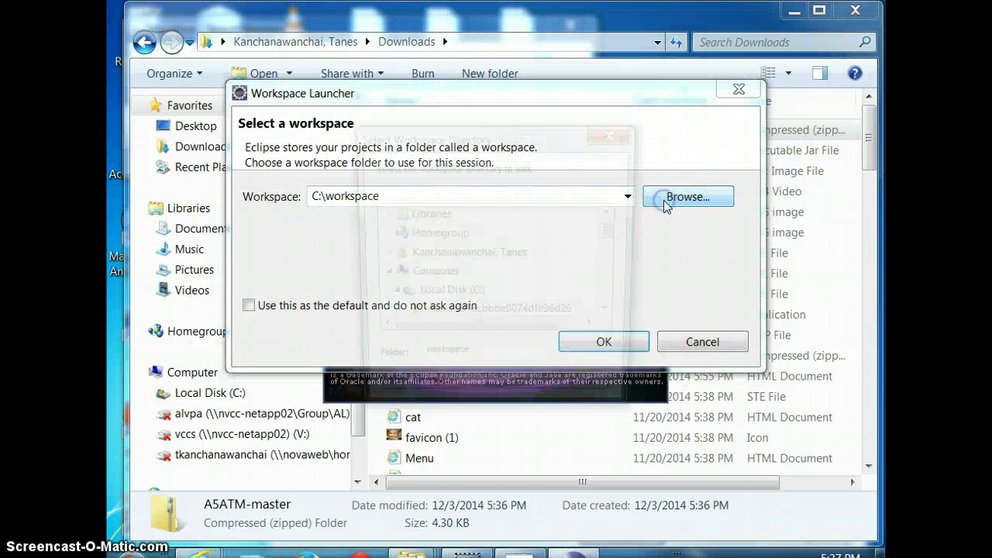
pyautogui.click(464, 549)
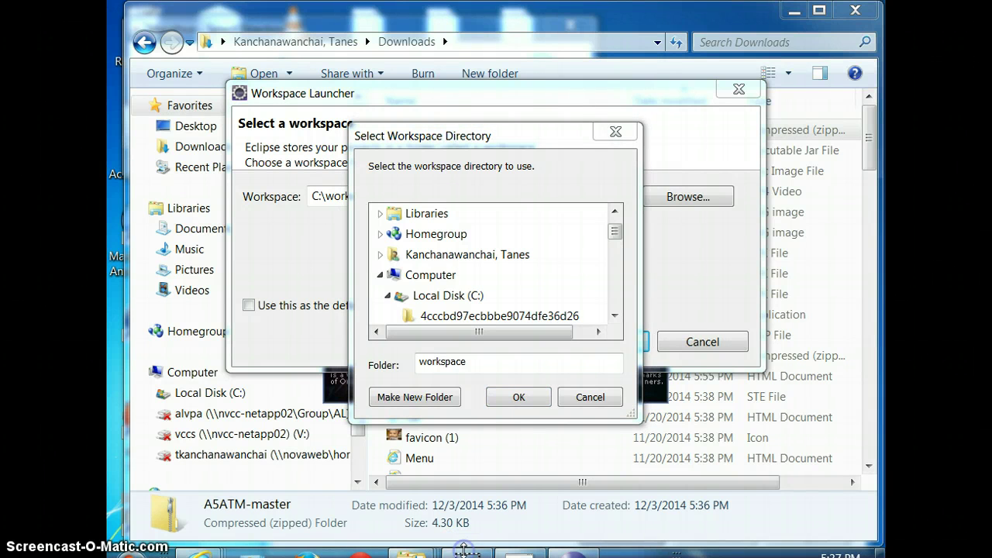
pyautogui.click(449, 137)
pyautogui.click(614, 315)
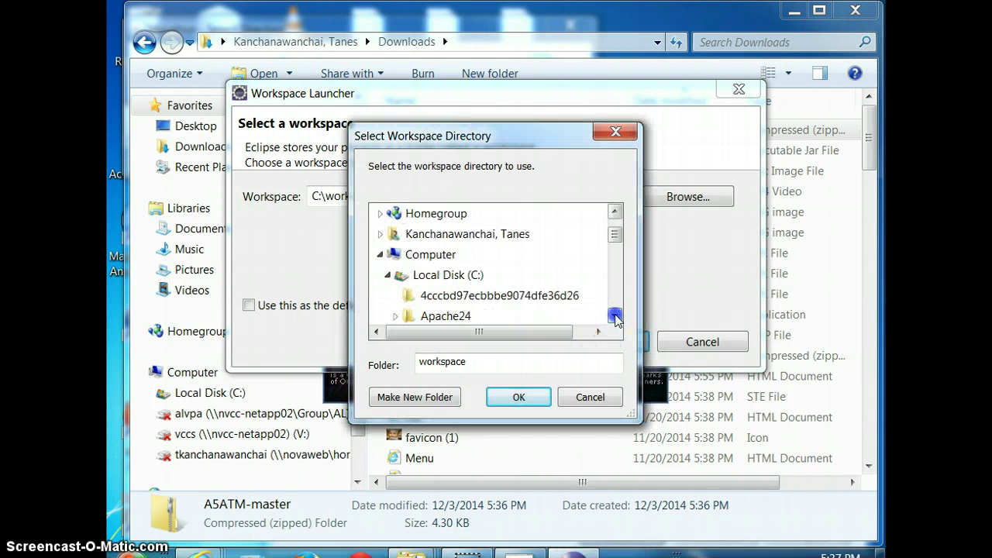
pyautogui.moveTo(615, 228)
pyautogui.mouseDown()
pyautogui.moveTo(615, 242)
pyautogui.moveTo(617, 231)
pyautogui.mouseUp()
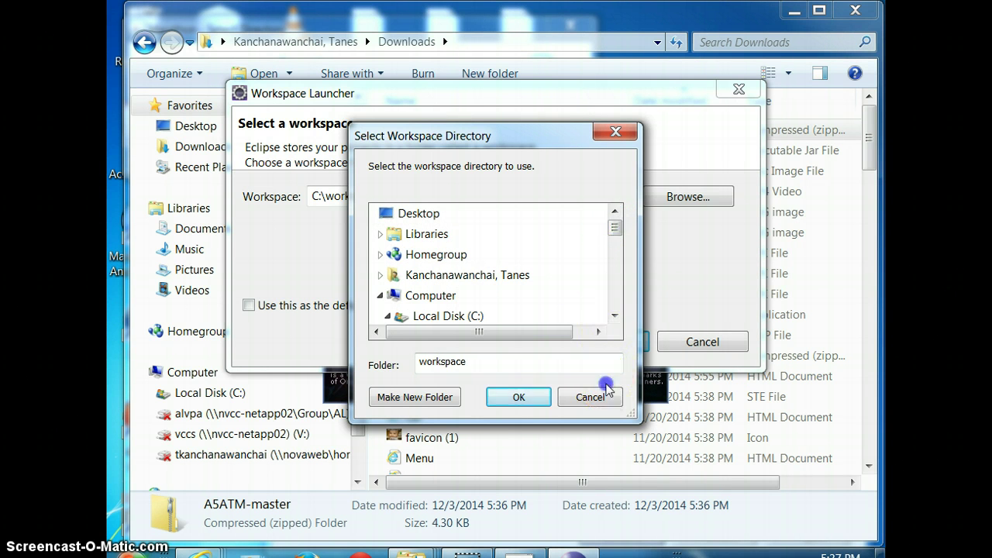
pyautogui.click(605, 396)
pyautogui.click(598, 336)
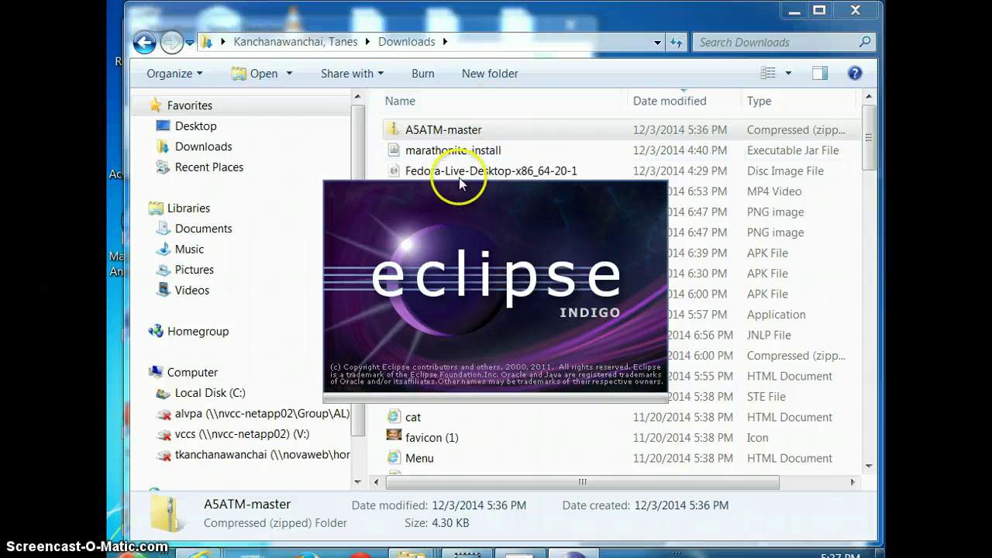
# Step: Return to the src folder window and bring up actions for the AtmDemo file
pyautogui.moveTo(409, 552)
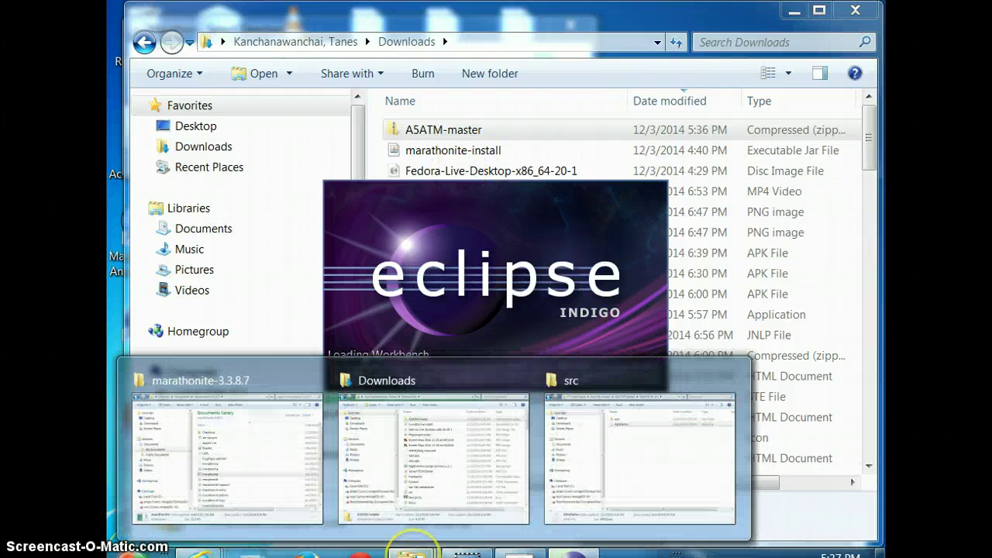
pyautogui.click(577, 487)
pyautogui.click(434, 149)
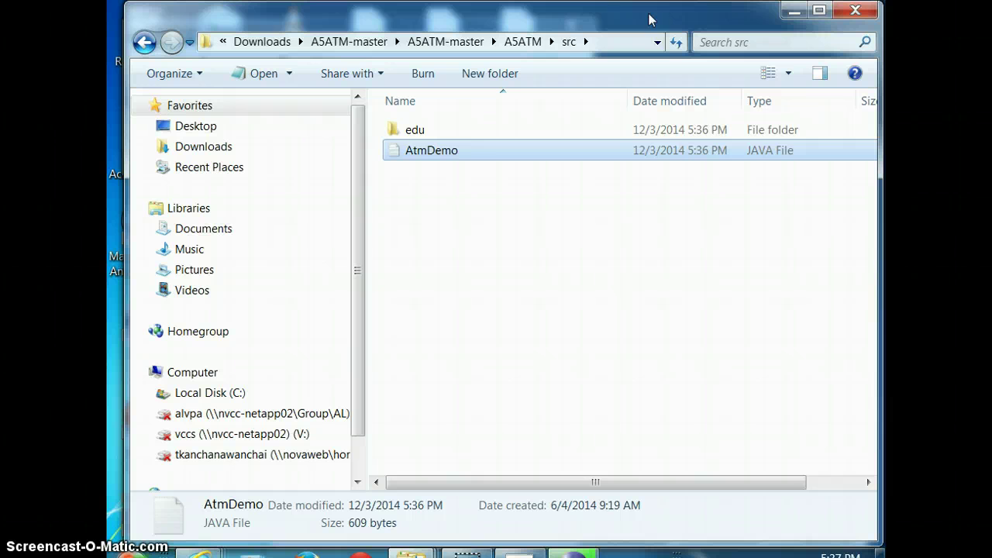
pyautogui.rightClick(444, 158)
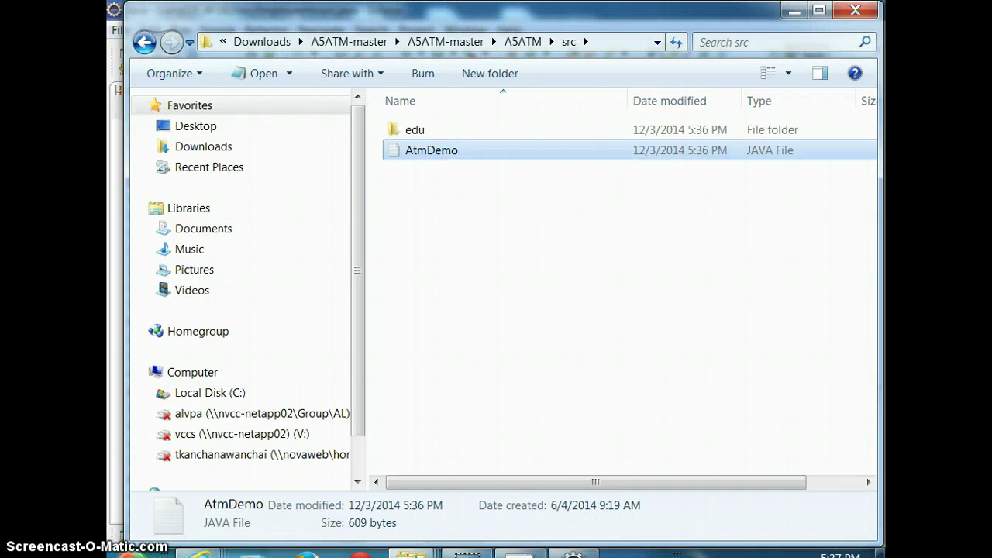
# Step: Go up to the outer A5ATM-master folder and select its full path in the address bar
pyautogui.click(534, 41)
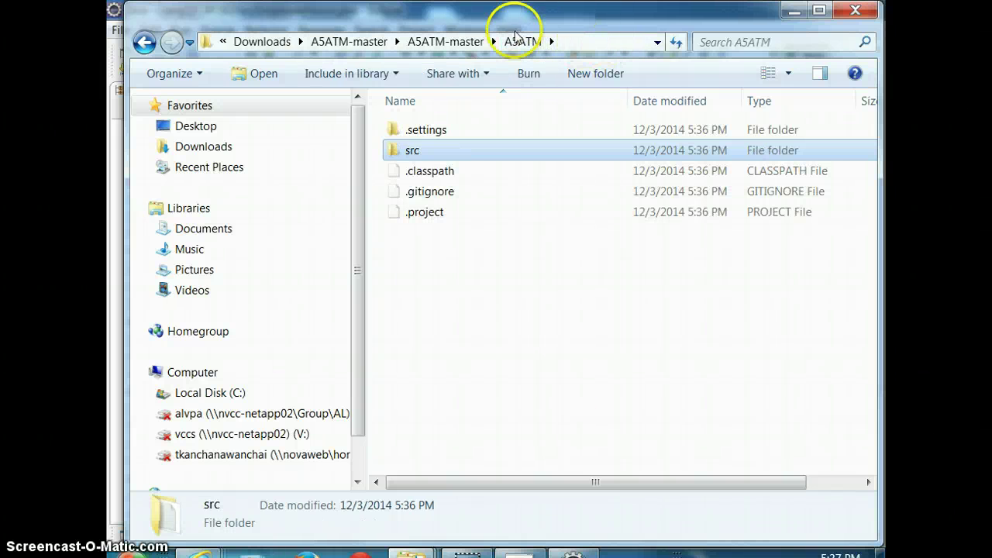
pyautogui.click(463, 40)
pyautogui.click(515, 44)
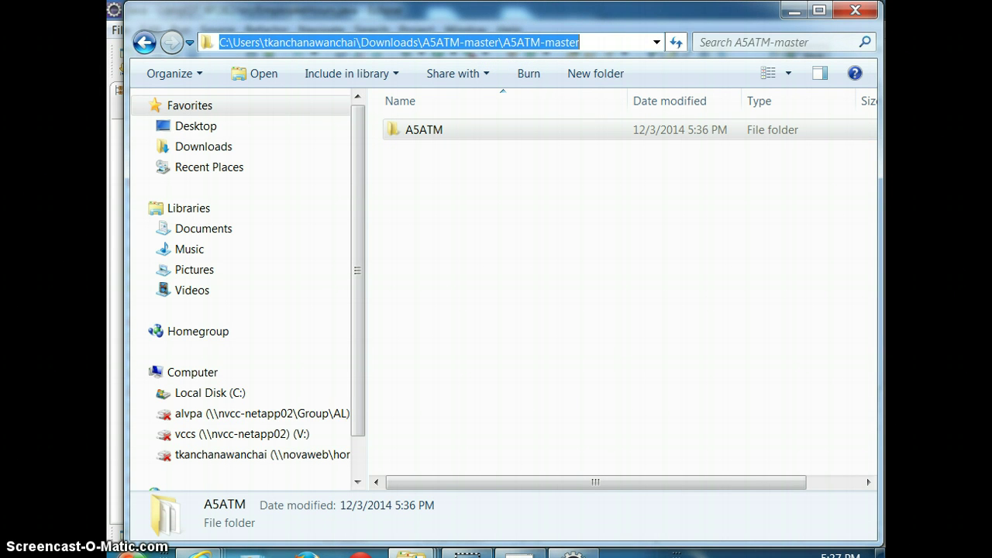
pyautogui.click(592, 553)
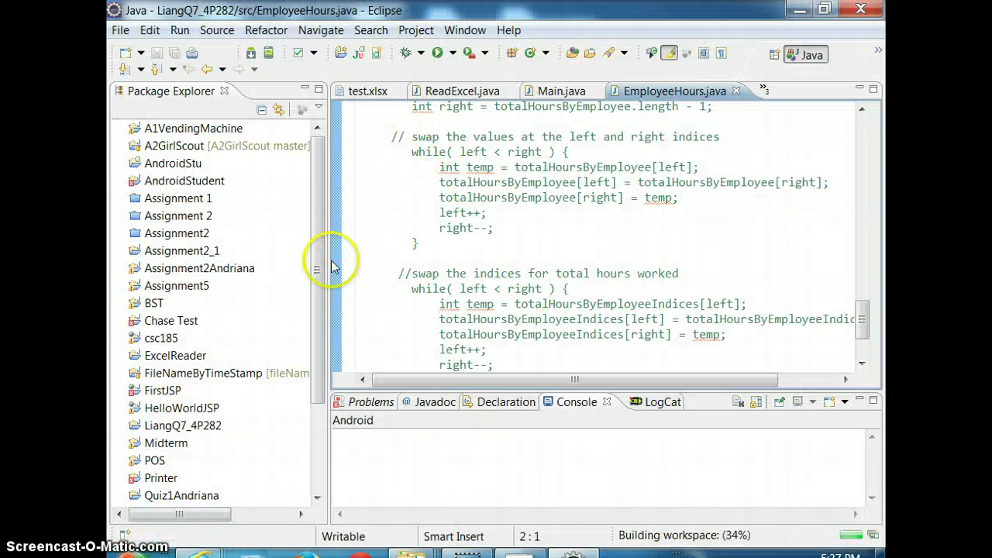
# Step: Import the existing A5ATM project into Eclipse from the pasted A5ATM-master folder path
pyautogui.moveTo(317, 268); pyautogui.dragTo(326, 379)
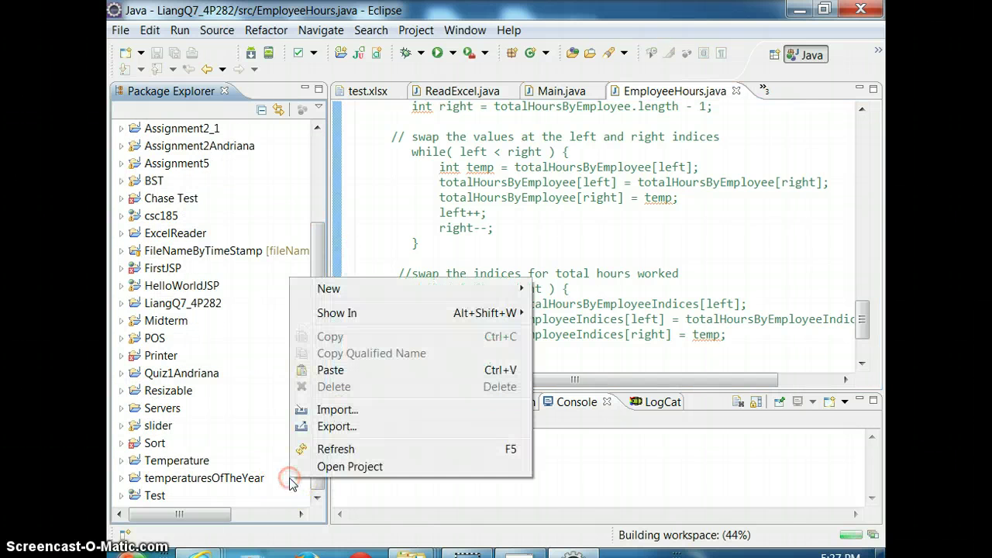
pyautogui.rightClick(290, 478)
pyautogui.click(359, 411)
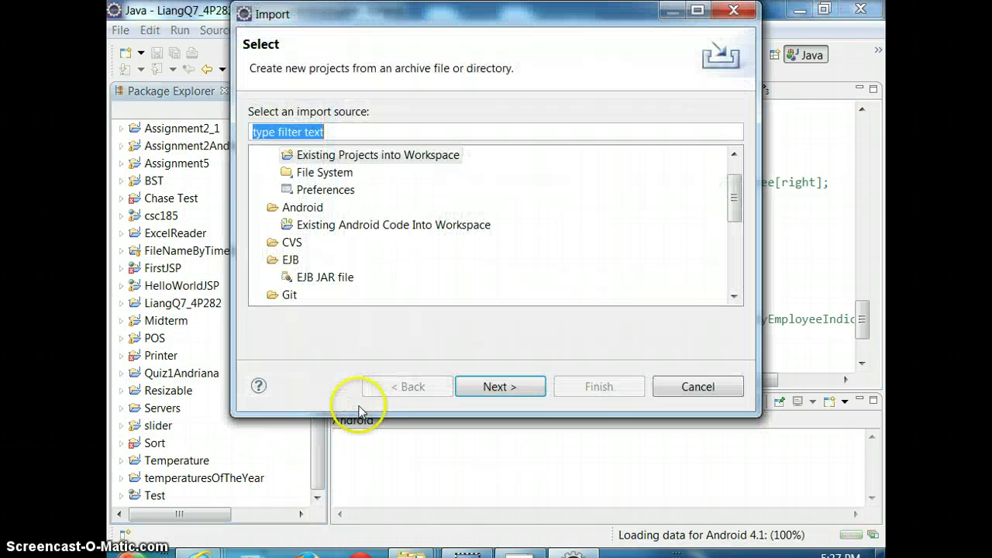
pyautogui.click(515, 390)
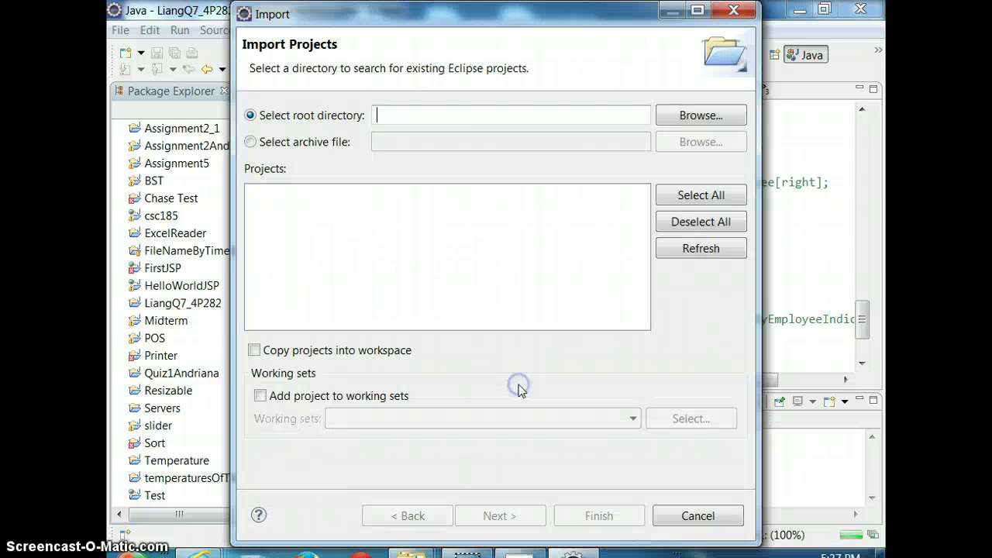
pyautogui.click(698, 114)
pyautogui.click(557, 362)
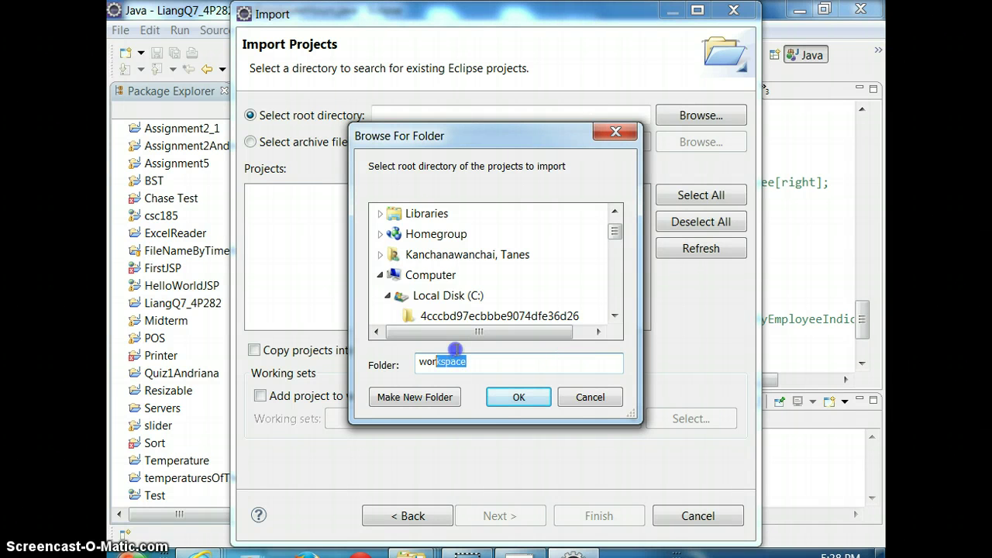
pyautogui.write('C:\\Users\\tkanchanawanchai\\Downloads\\A5ATM-master\\A5ATM-master')
pyautogui.press('Return')
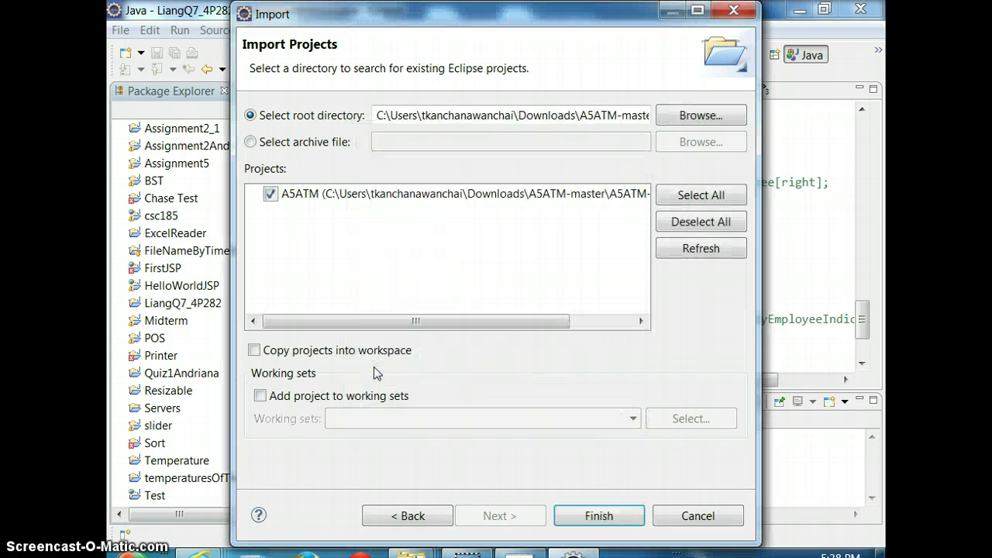
pyautogui.click(577, 511)
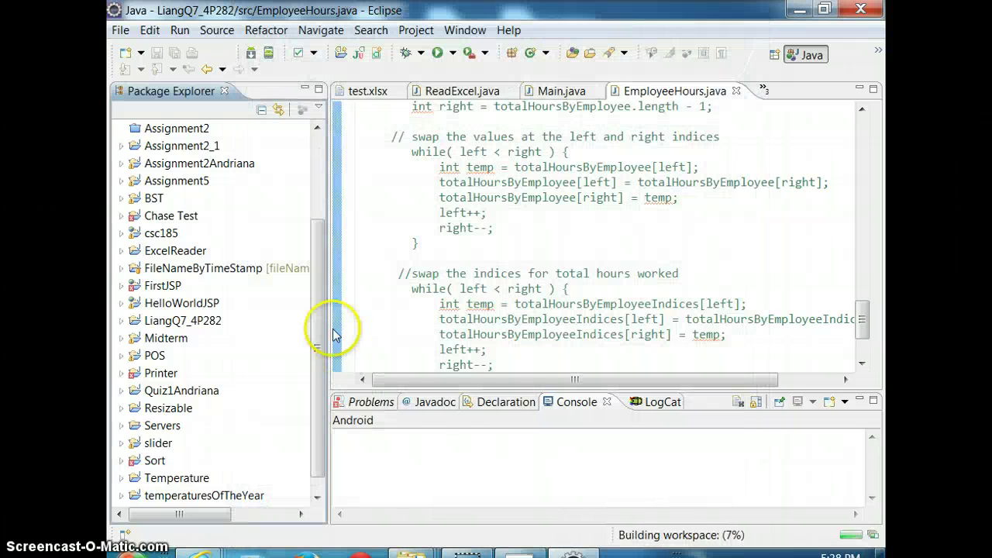
# Step: Open AtmDemo.java from A5ATM's src default package in the Eclipse editor
pyautogui.click(319, 200)
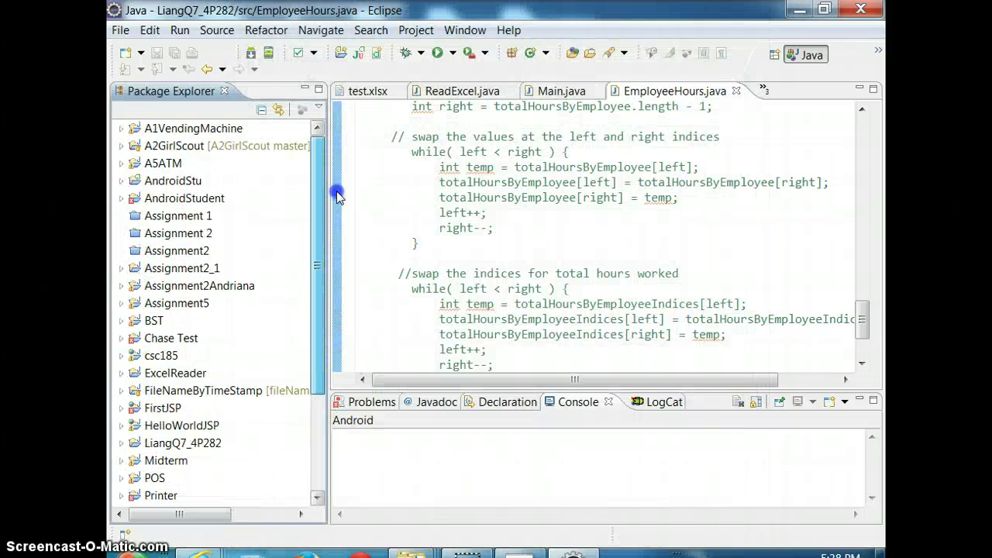
pyautogui.click(121, 164)
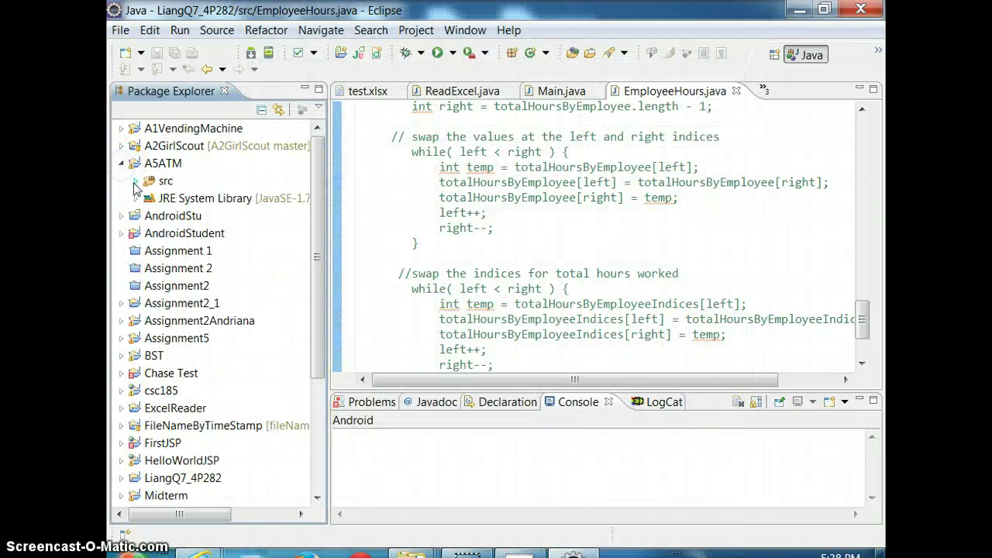
pyautogui.click(136, 182)
pyautogui.click(150, 199)
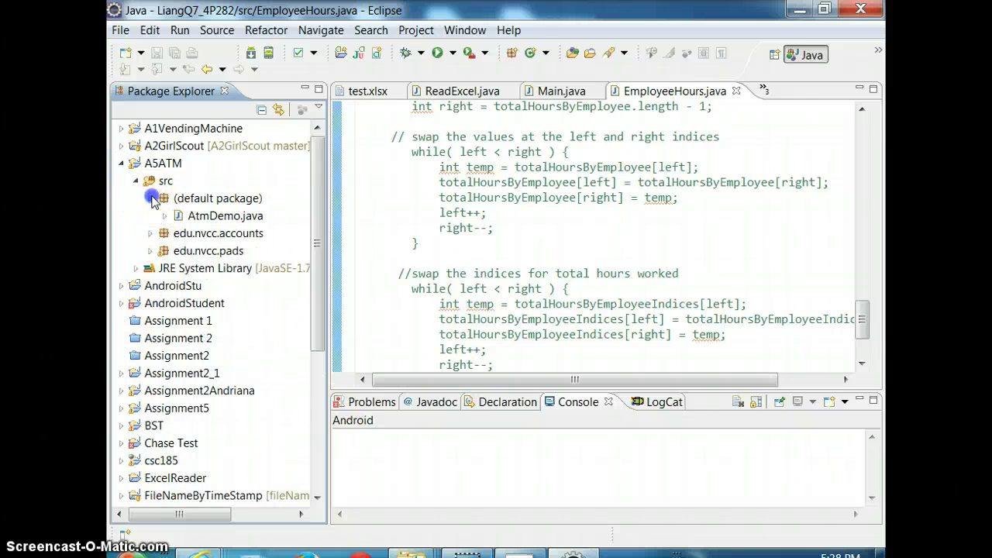
pyautogui.doubleClick(194, 217)
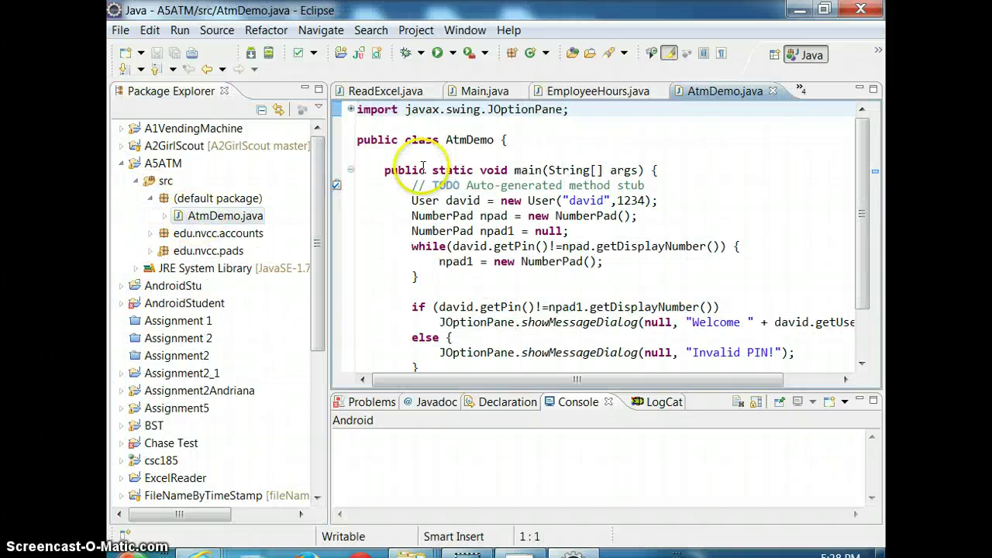
# Step: Organize imports, add a 'package edu.nvcc;' declaration and quick-fix the file into edu.nvcc
pyautogui.hotkey('ctrl', 'shift', 'o')
pyautogui.press('Up')
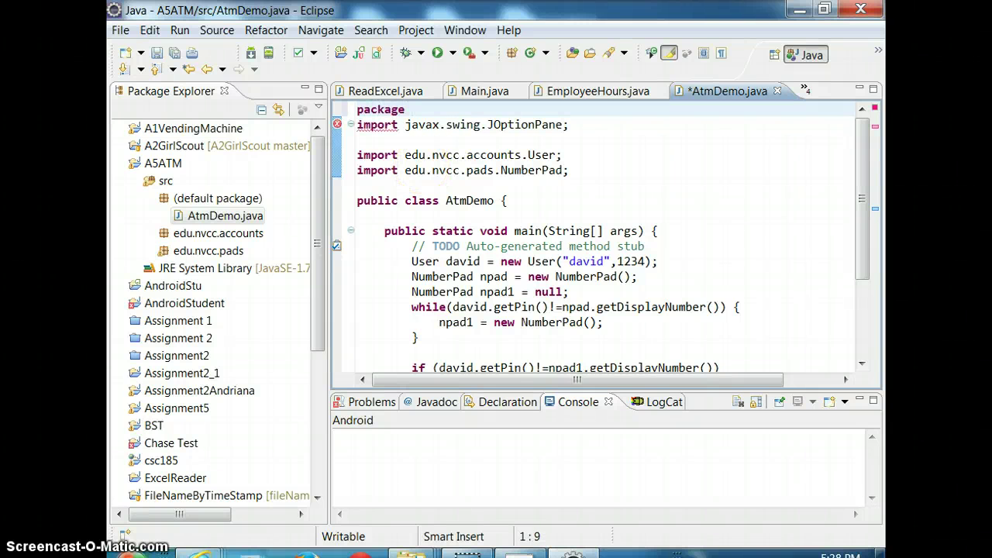
pyautogui.write('edu.nvcc')
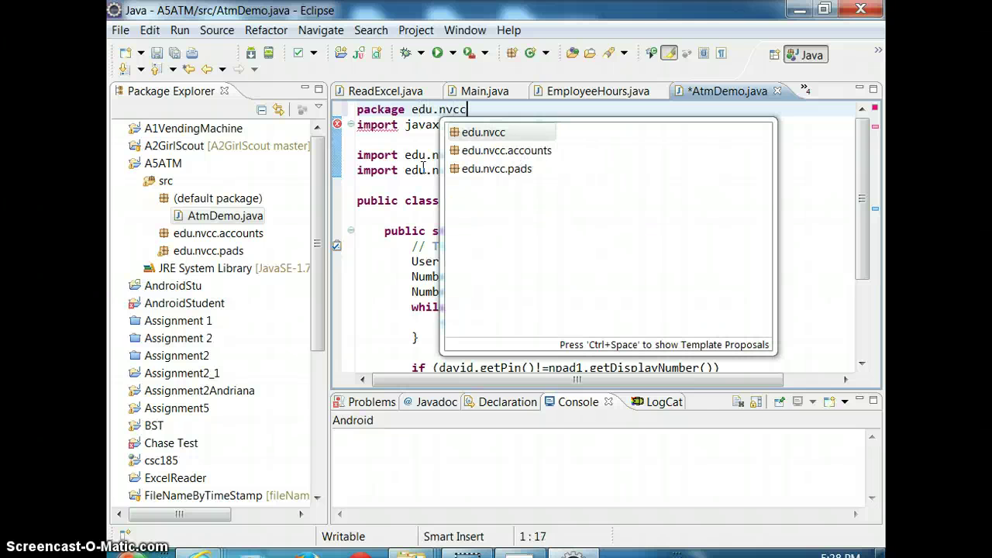
pyautogui.write(';')
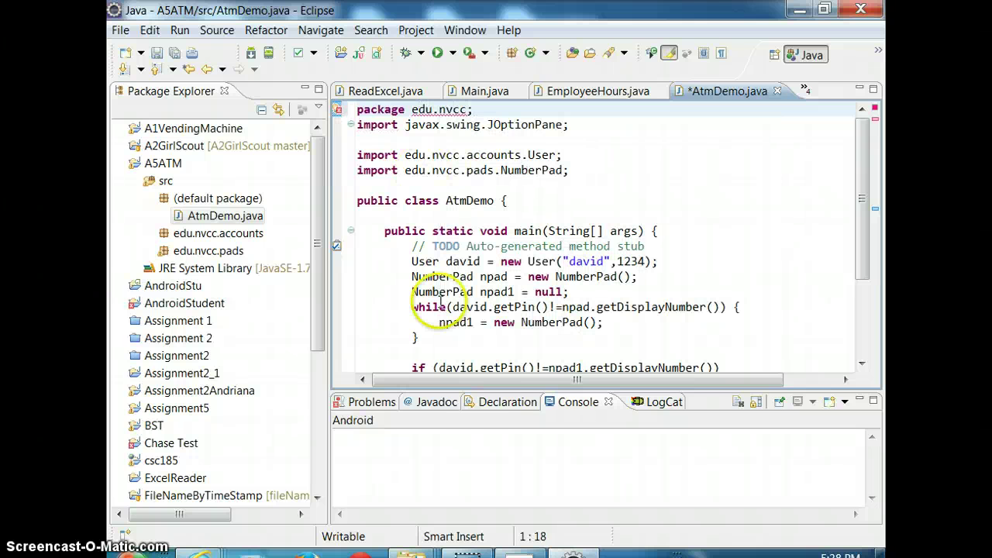
pyautogui.click(337, 114)
pyautogui.click(432, 134)
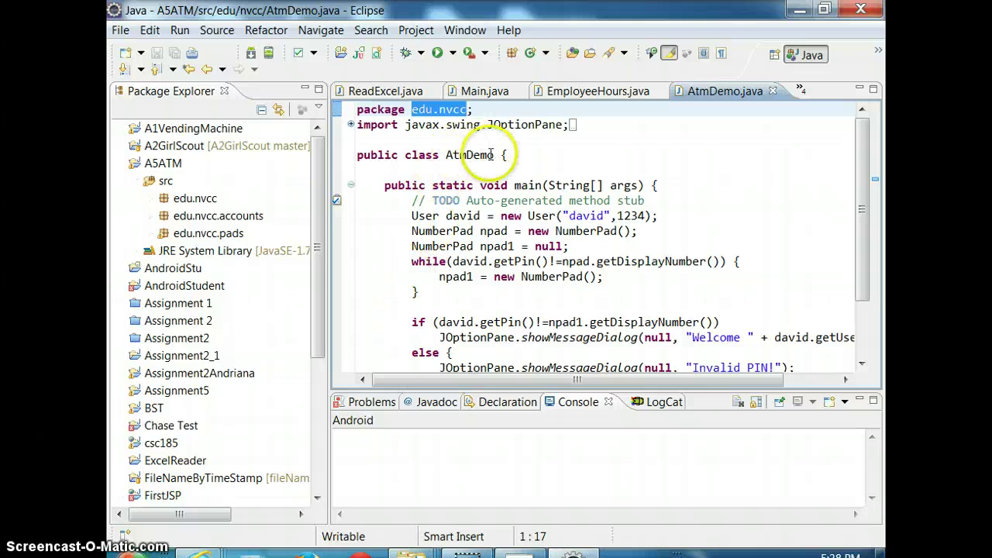
pyautogui.moveTo(494, 155); pyautogui.dragTo(468, 154)
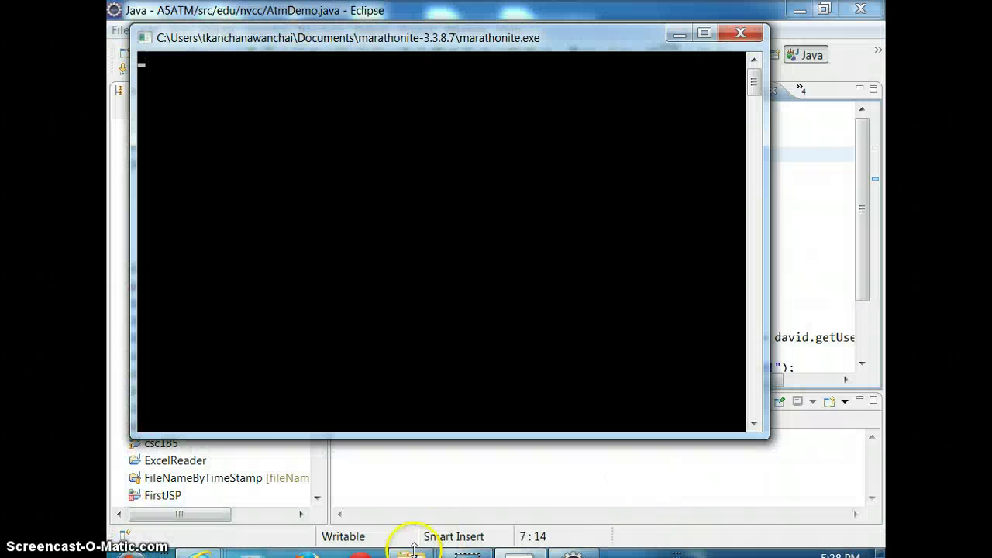
# Step: Minimise the Marathon console, the A5ATM-master folder window and Eclipse
pyautogui.moveTo(410, 552)
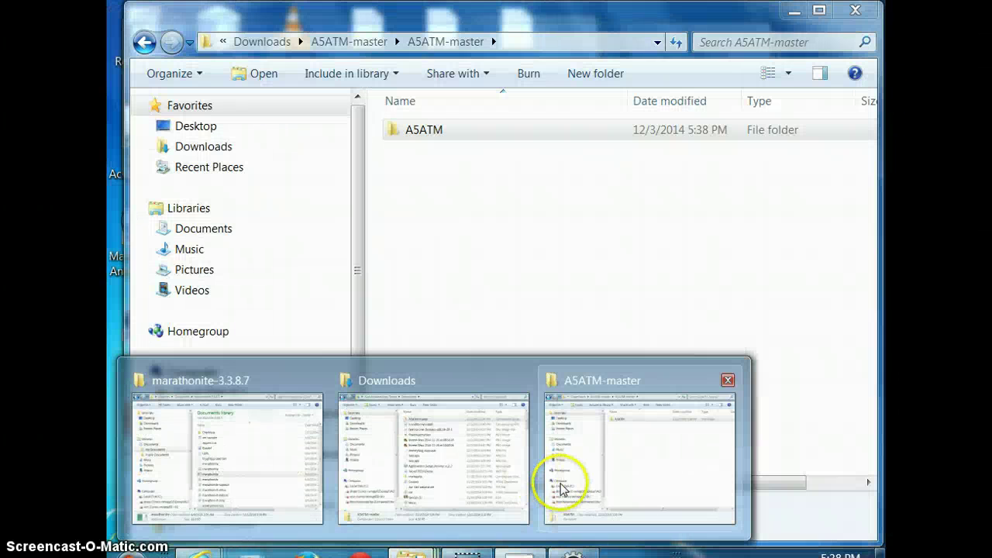
pyautogui.click(562, 488)
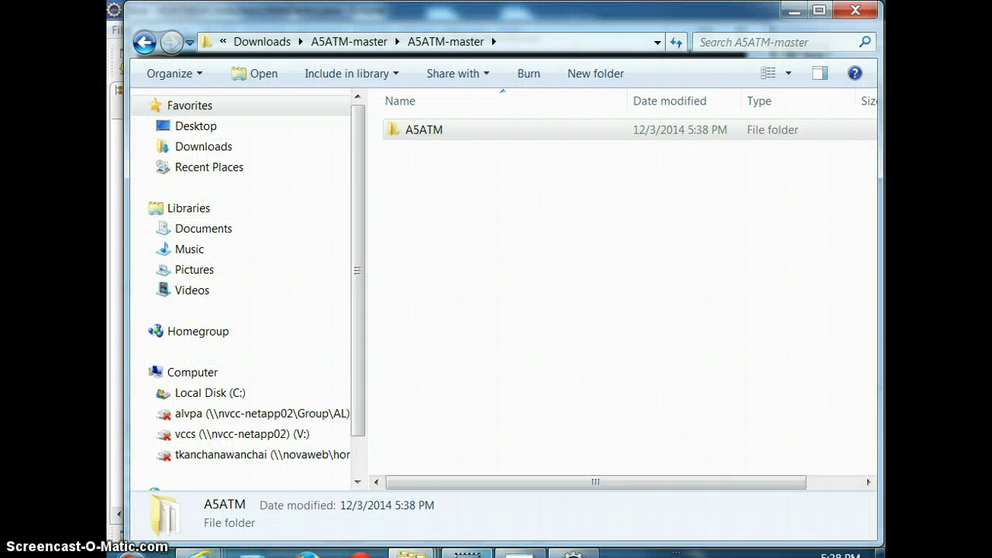
pyautogui.click(527, 553)
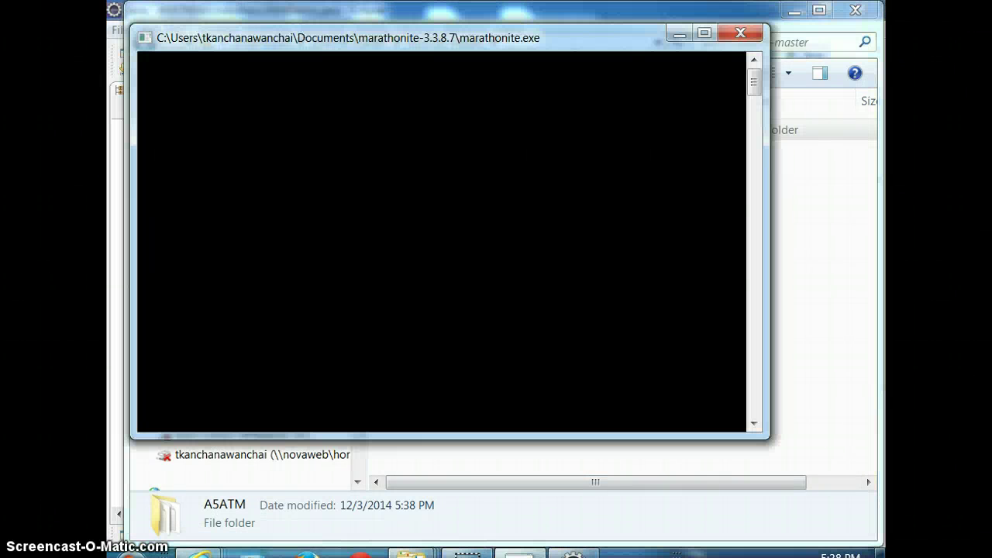
pyautogui.click(678, 33)
pyautogui.click(794, 10)
pyautogui.click(794, 12)
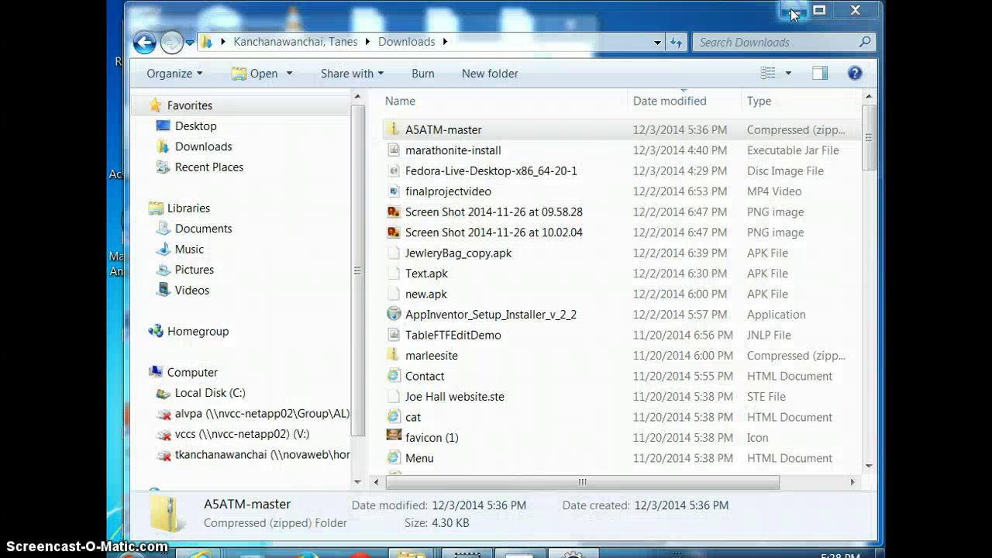
# Step: Enter edu.nvcc.AtmDemo as the Class Name on the new project's Application Main tab
pyautogui.click(794, 10)
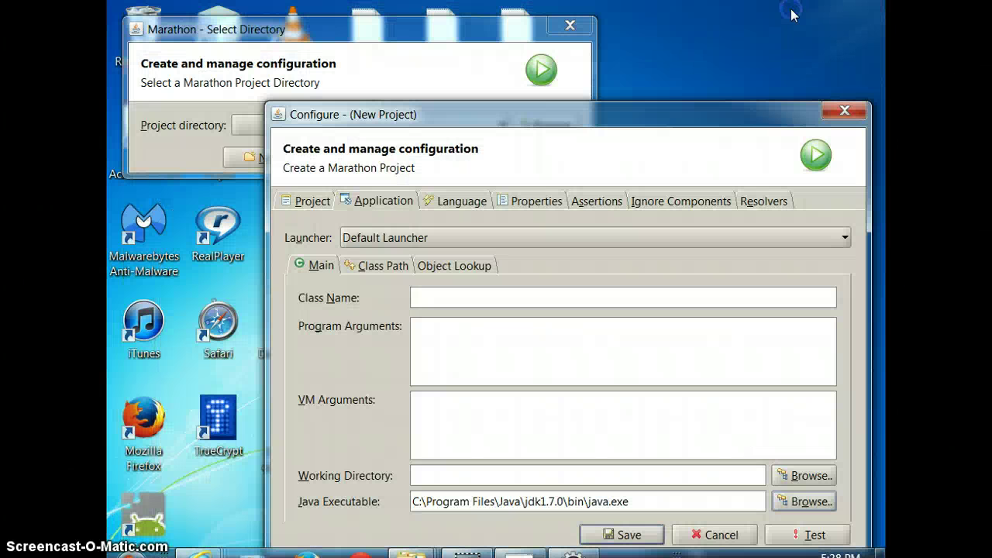
pyautogui.click(504, 134)
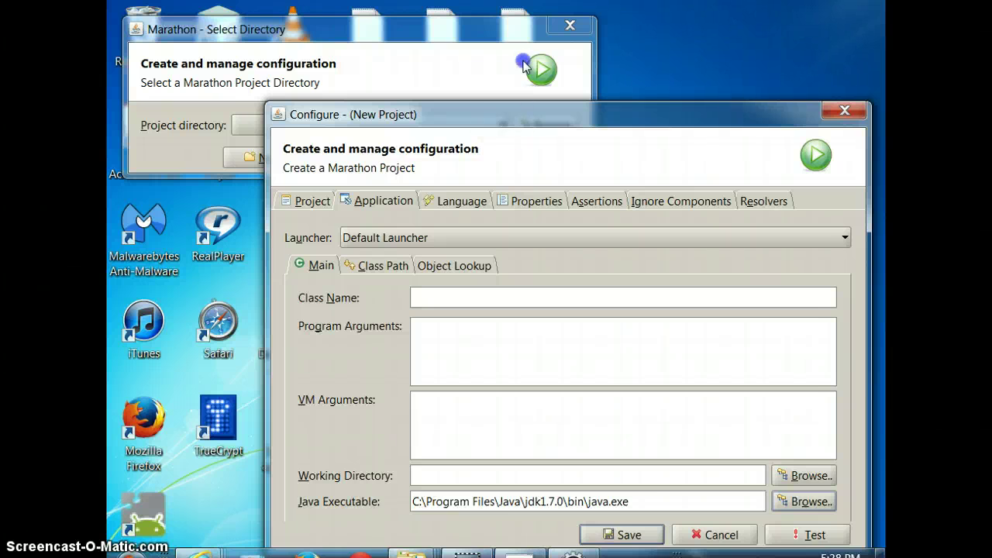
pyautogui.moveTo(502, 126); pyautogui.dragTo(506, 60)
pyautogui.click(441, 231)
pyautogui.click(444, 225)
pyautogui.write('edu.nvcc.AtmDemo')
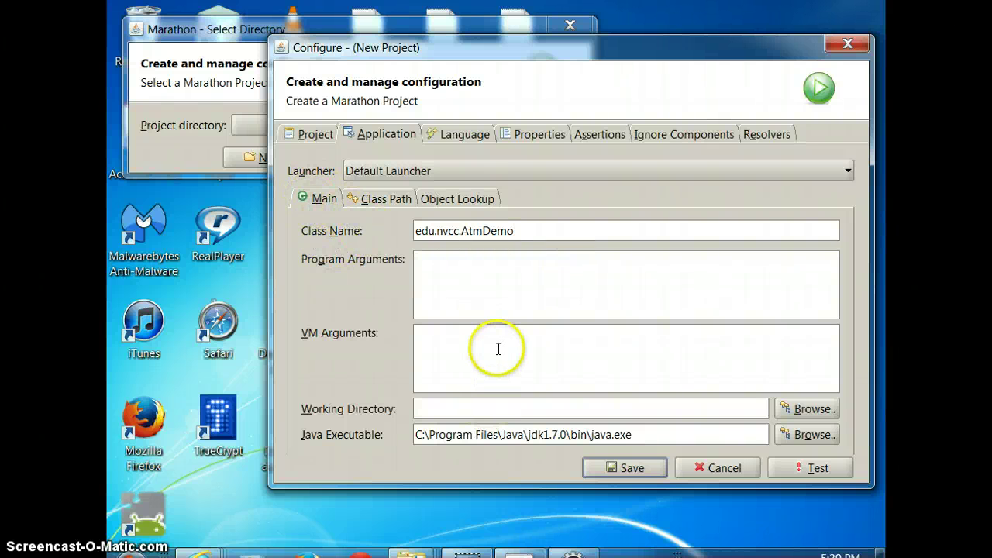
pyautogui.click(498, 348)
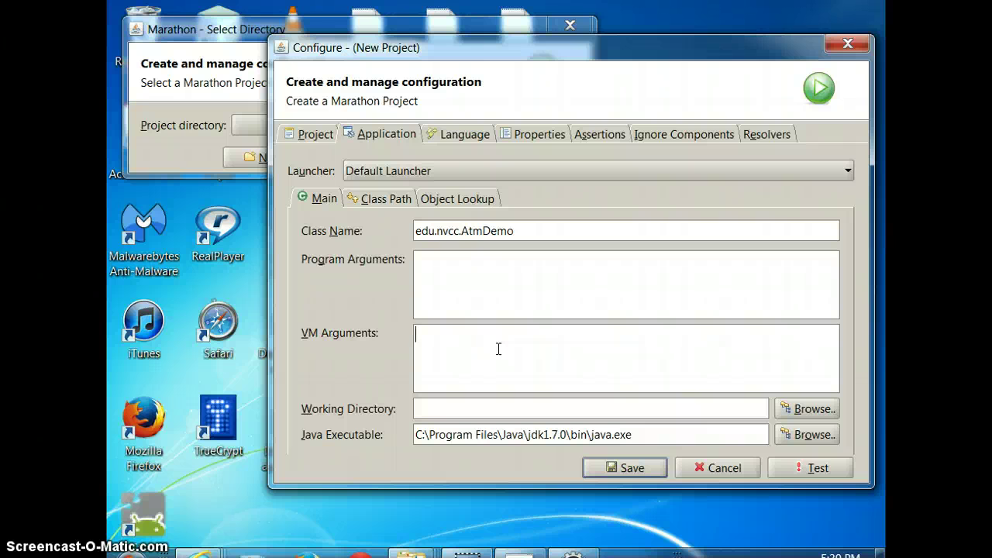
pyautogui.click(467, 548)
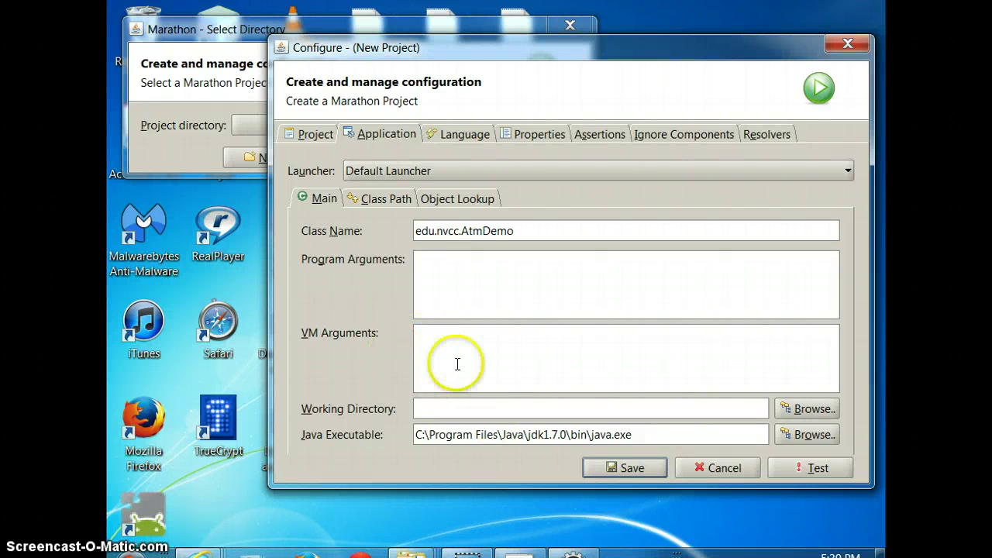
# Step: Choose Use Object Map as the project's object lookup strategy
pyautogui.click(394, 195)
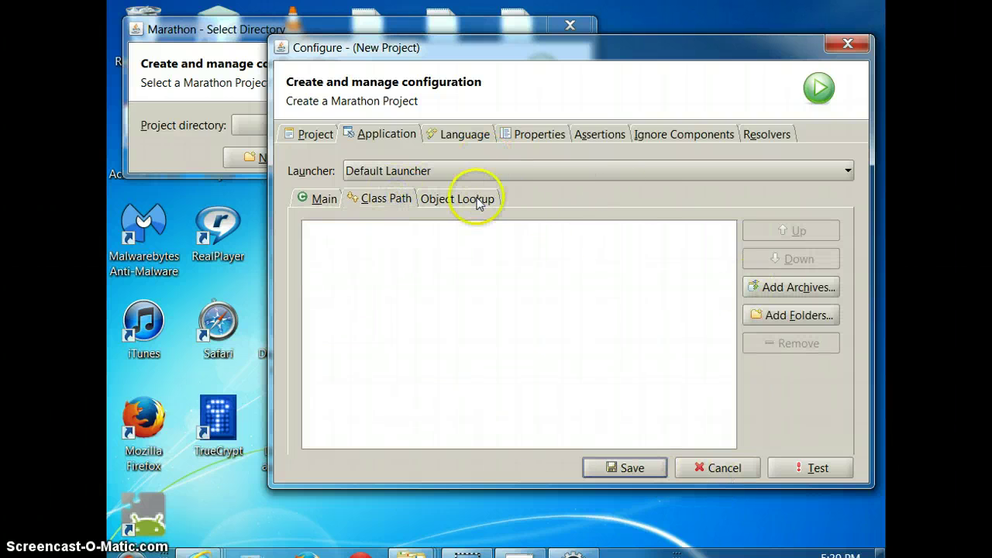
pyautogui.click(476, 198)
pyautogui.click(504, 236)
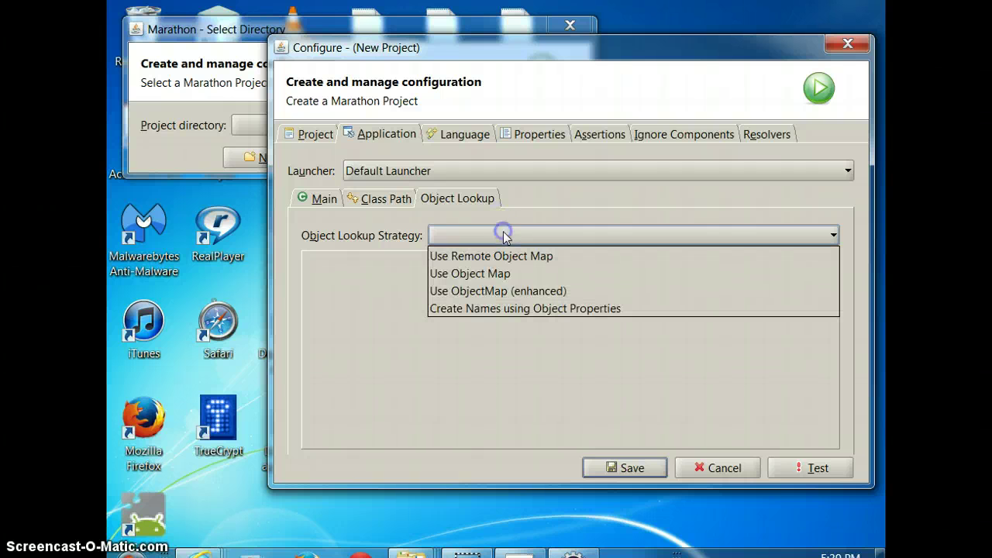
pyautogui.click(500, 275)
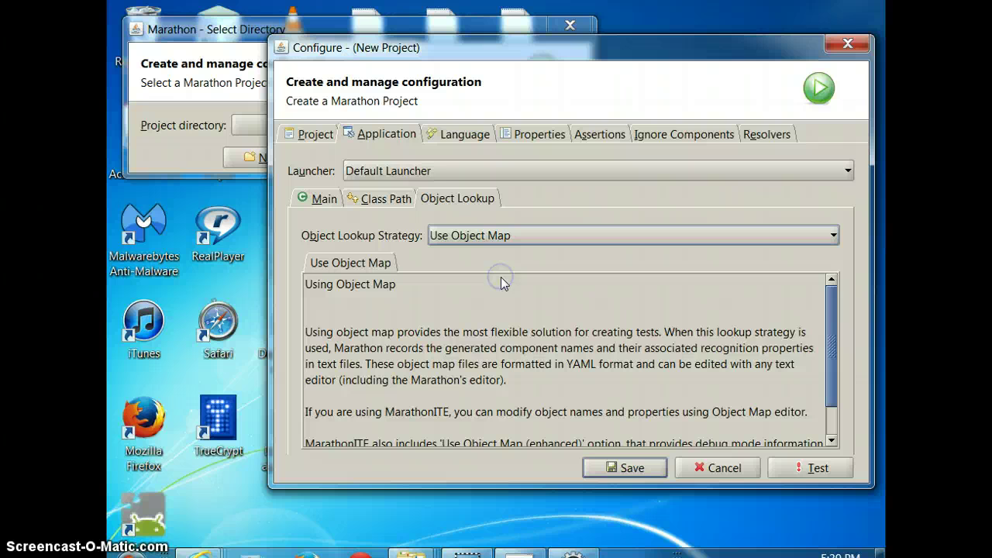
# Step: Set the project's script language to Ruby
pyautogui.click(473, 137)
pyautogui.click(464, 174)
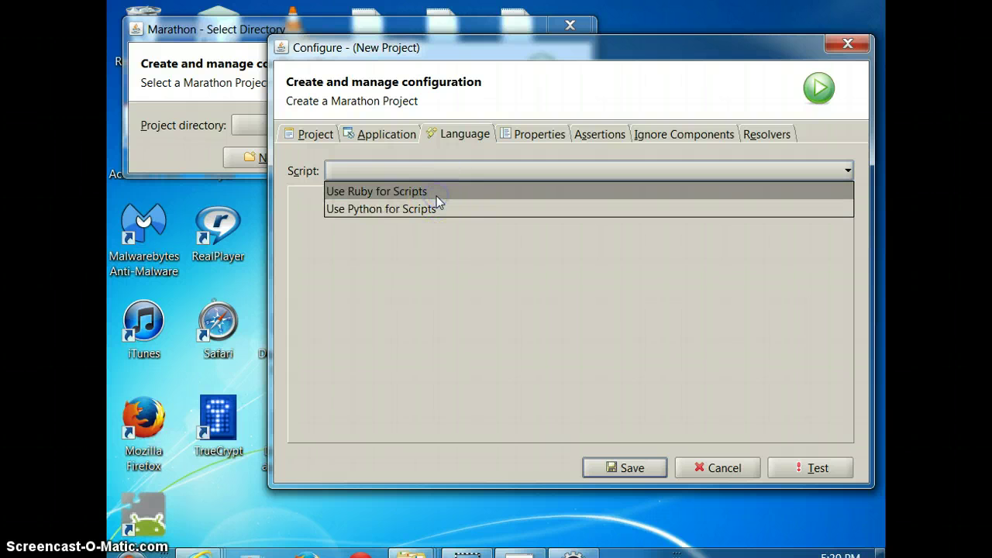
pyautogui.click(435, 195)
# Step: Set the project directory to the home marathon folder and save the Test project
pyautogui.click(802, 470)
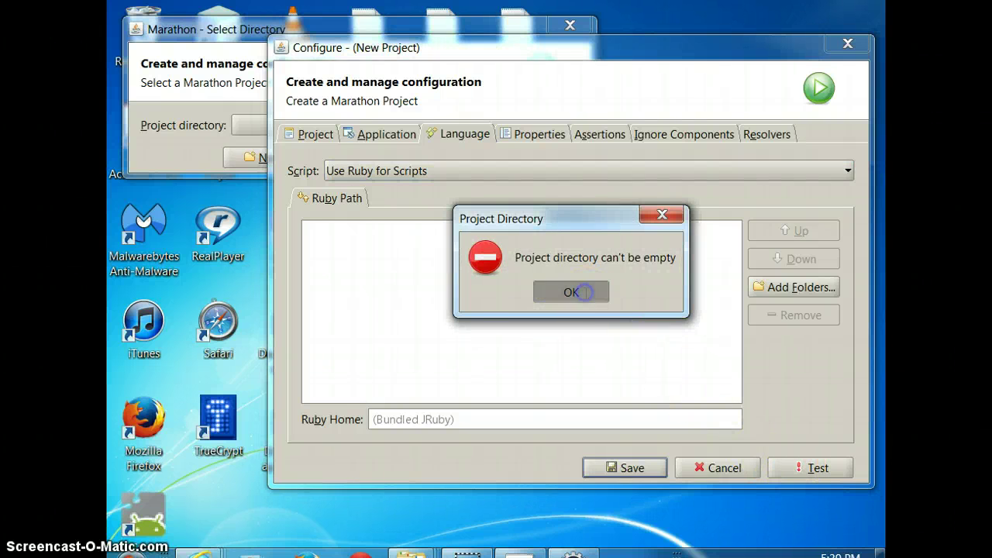
pyautogui.click(580, 292)
pyautogui.click(806, 192)
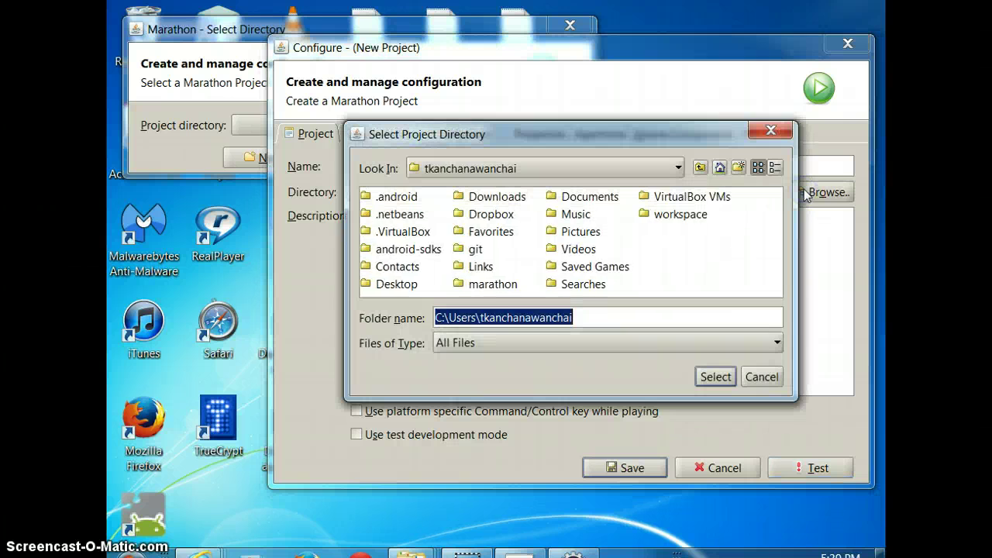
pyautogui.doubleClick(493, 285)
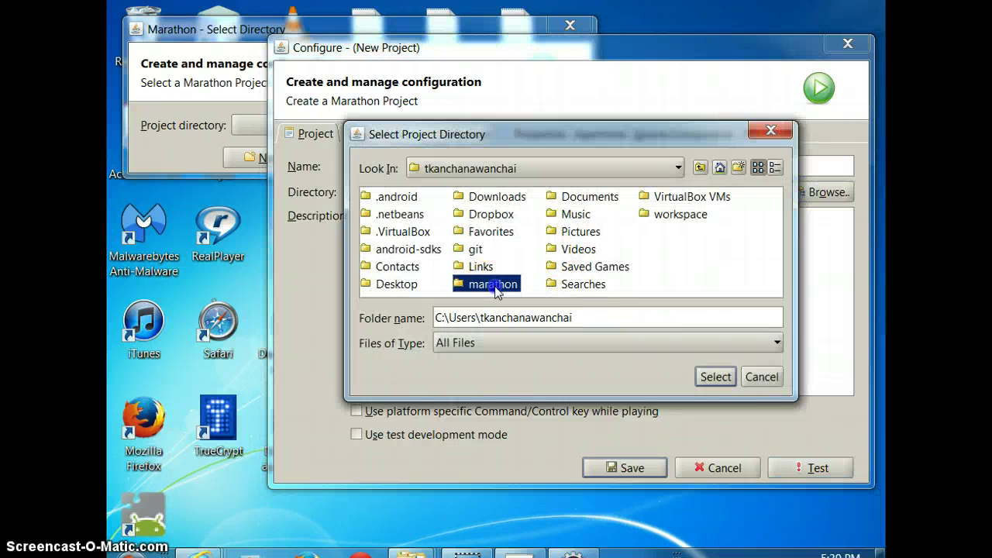
pyautogui.click(711, 379)
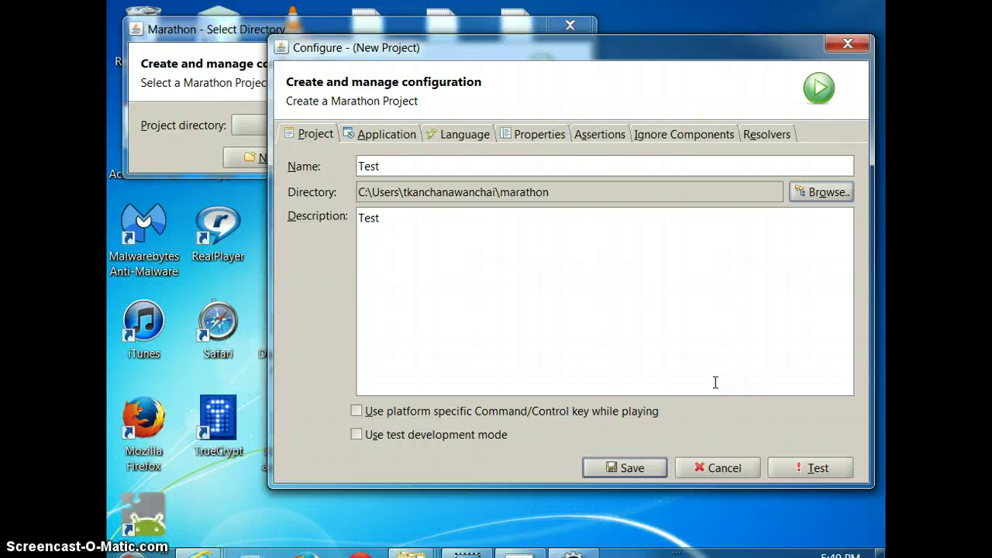
pyautogui.click(617, 474)
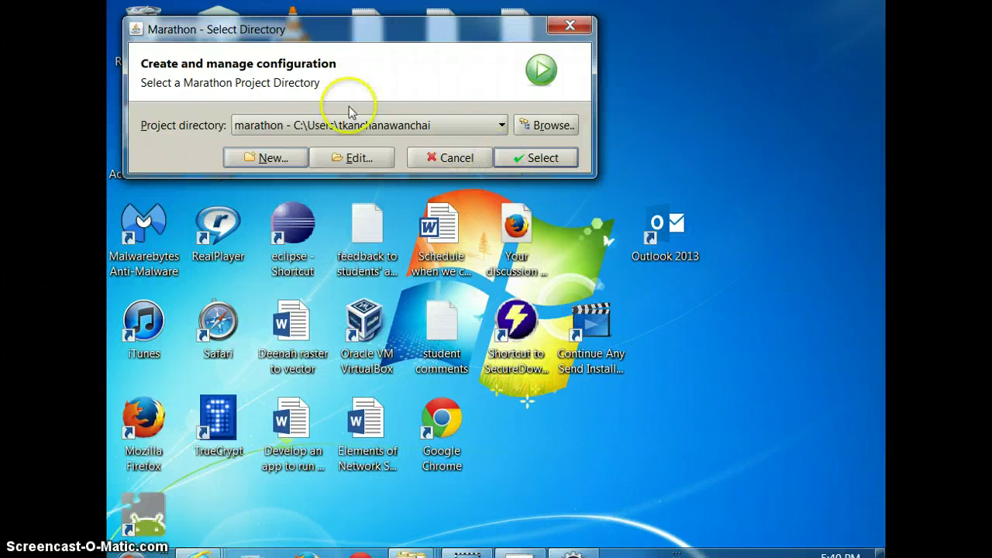
# Step: Test-launch the Test project, which fails to load main class edu.nvcc.AtmDemo
pyautogui.click(345, 158)
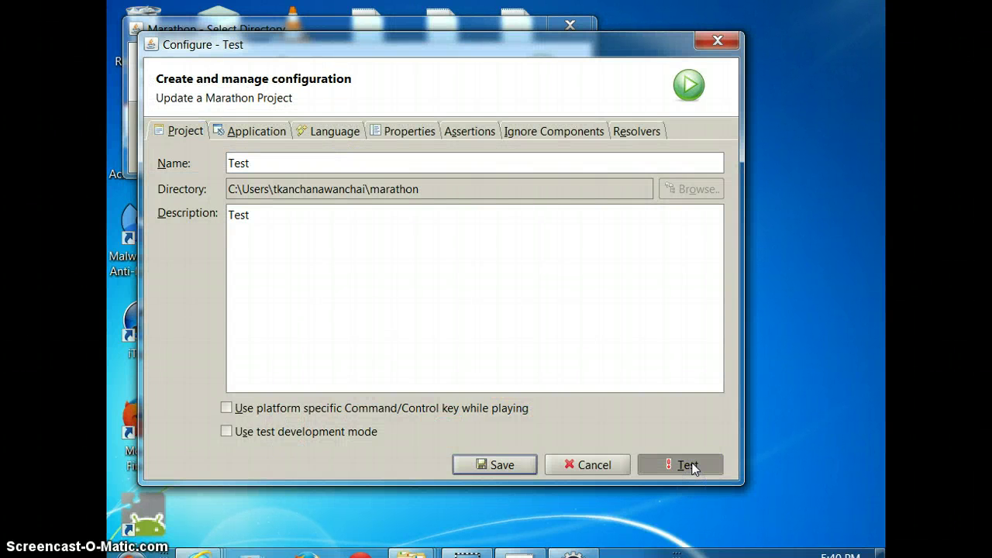
pyautogui.click(688, 465)
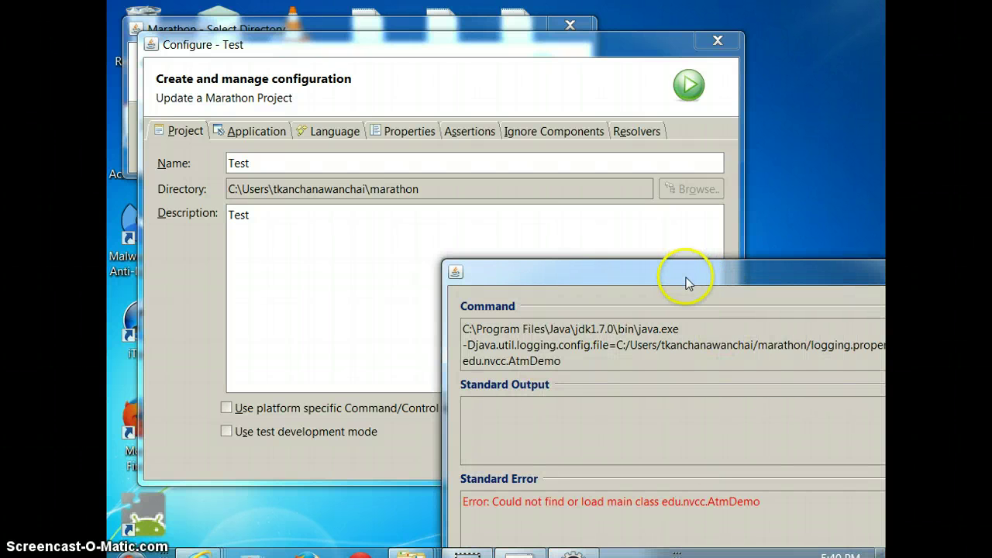
pyautogui.moveTo(685, 281)
pyautogui.mouseDown()
pyautogui.moveTo(537, 193)
pyautogui.moveTo(475, 130)
pyautogui.mouseUp()
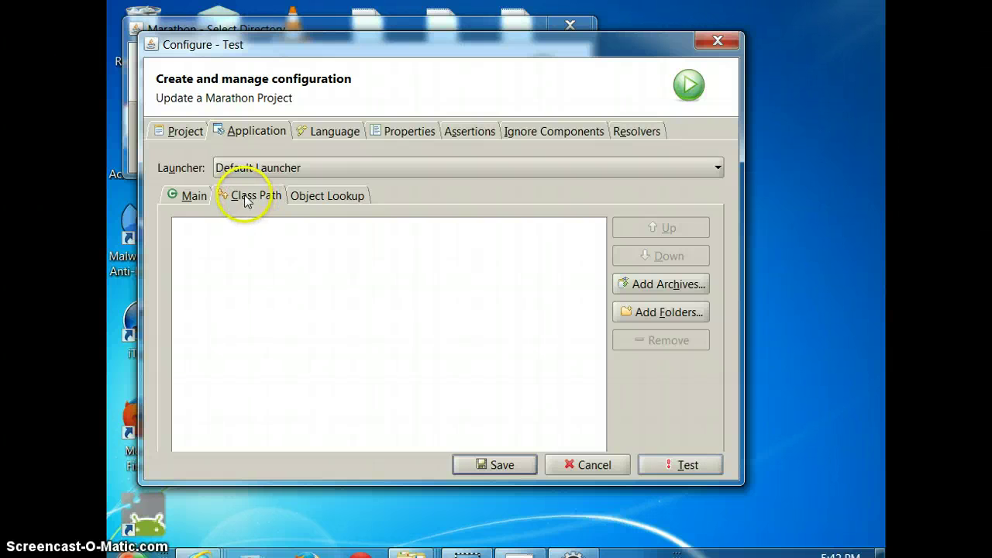
# Step: Start a class-path folder entry, browsing into workspace and back up to the home folder
pyautogui.click(654, 315)
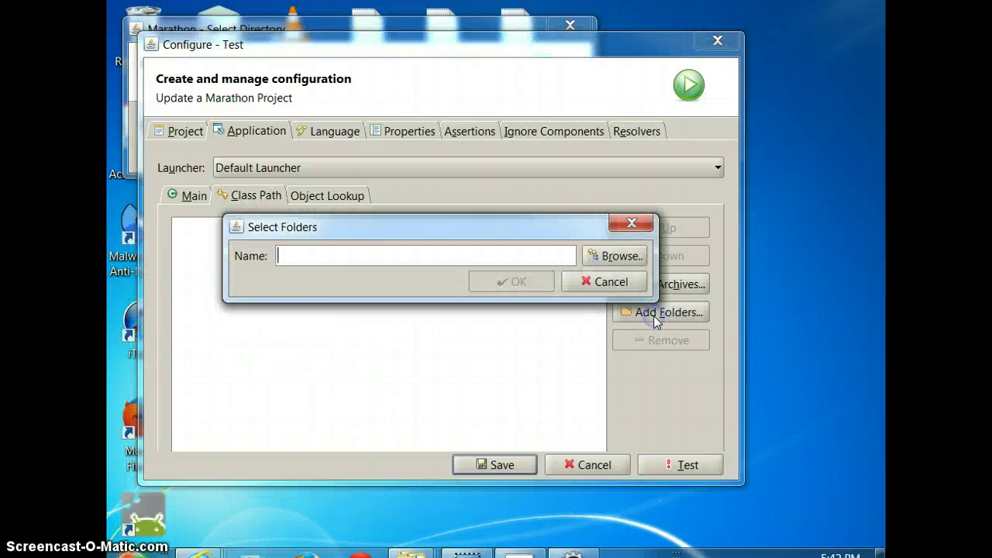
pyautogui.click(609, 256)
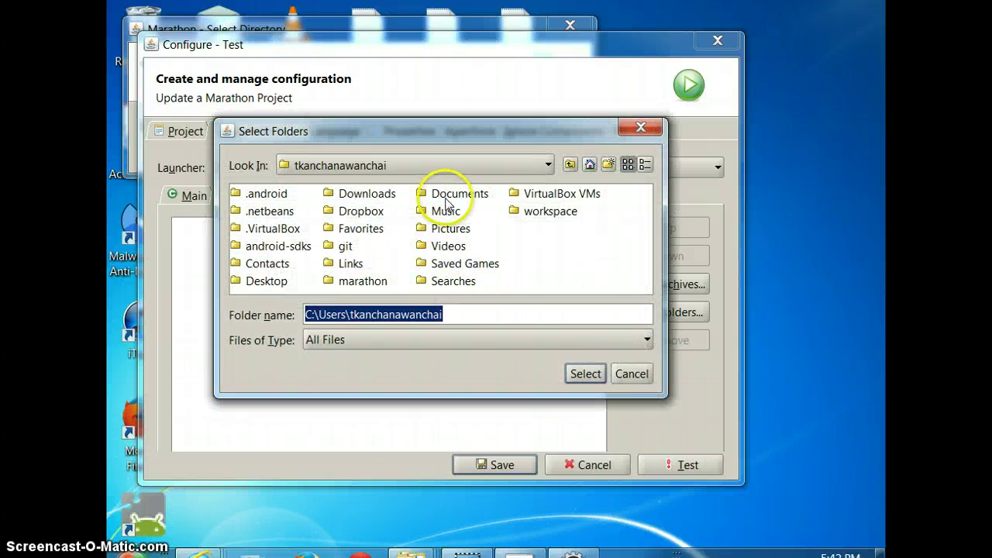
pyautogui.doubleClick(542, 212)
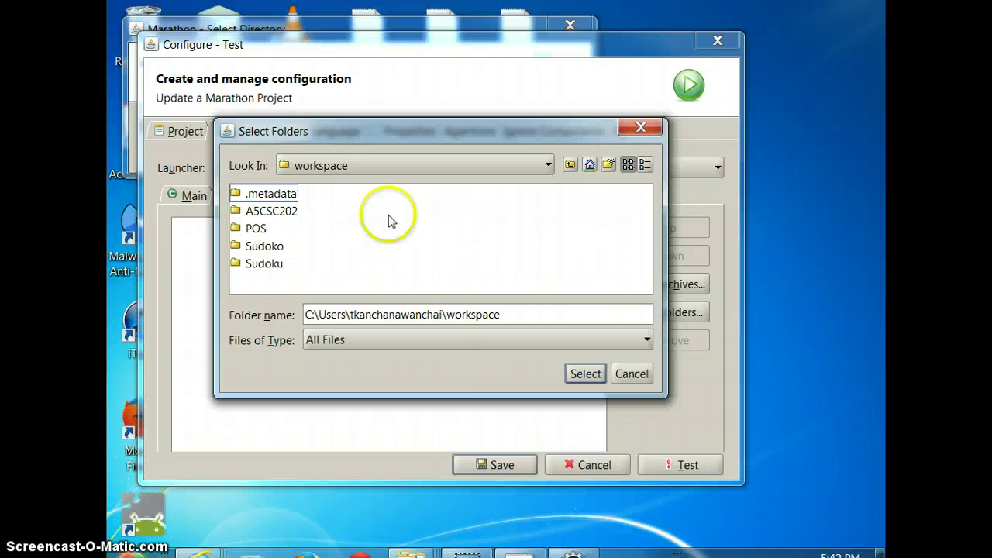
pyautogui.click(569, 167)
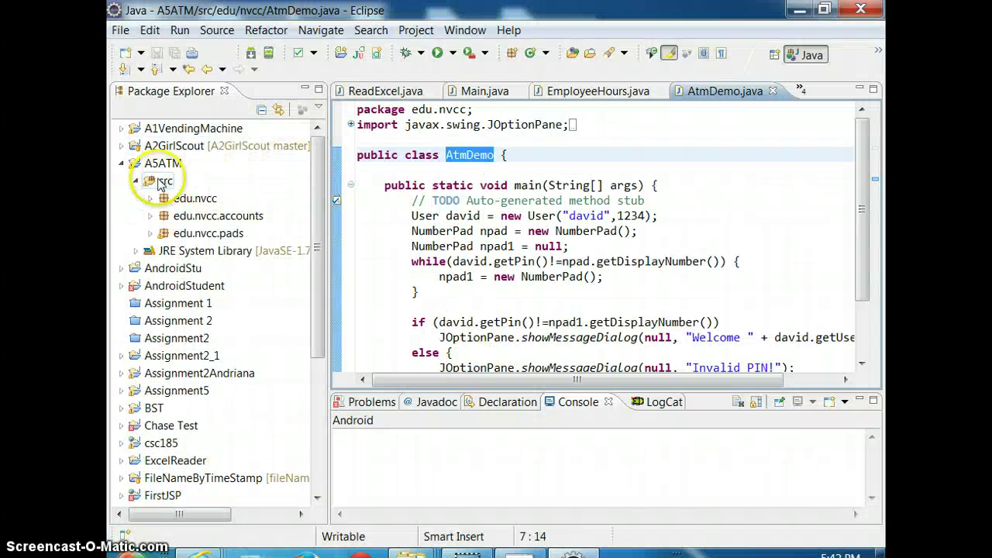
# Step: Select the A5ATM project's Location path in its Eclipse Properties for copying
pyautogui.rightClick(159, 166)
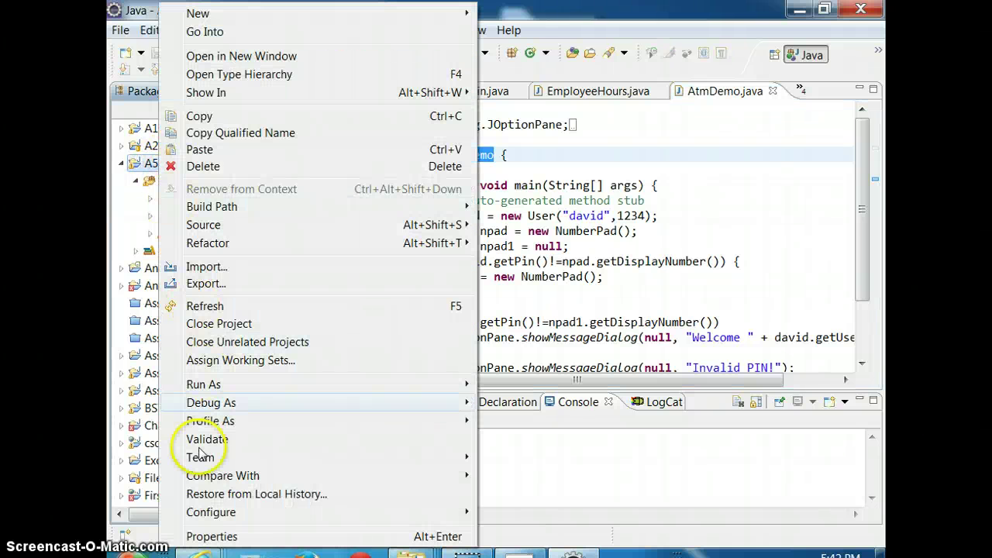
pyautogui.click(211, 535)
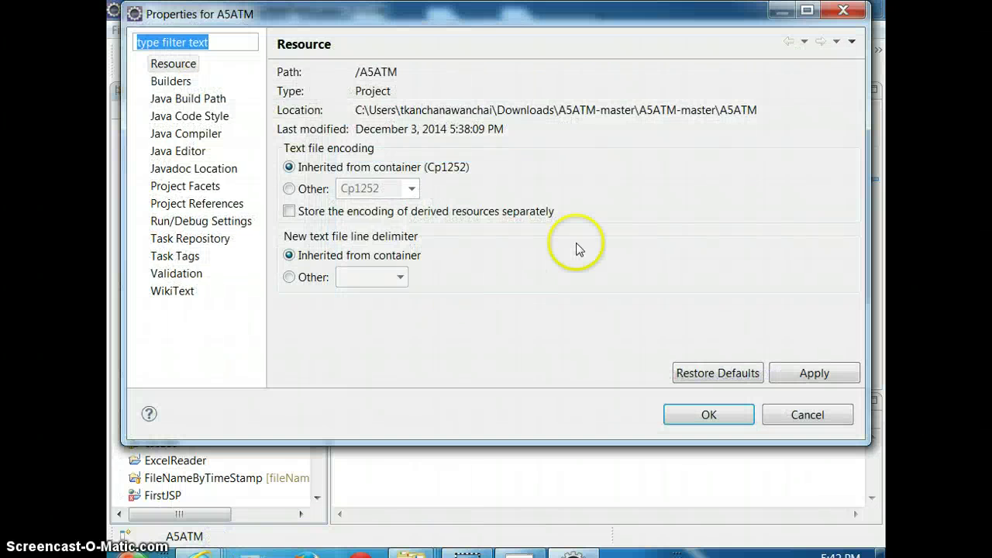
pyautogui.moveTo(765, 111)
pyautogui.mouseDown()
pyautogui.moveTo(640, 104)
pyautogui.moveTo(496, 117)
pyautogui.moveTo(384, 163)
pyautogui.mouseUp()
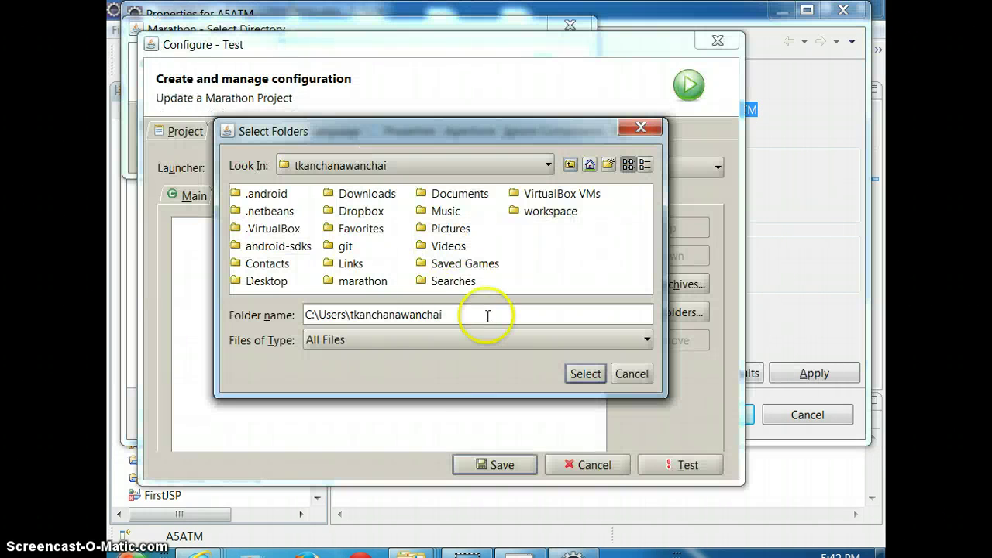
# Step: Paste the A5ATM location into the folder chooser and add its src folder to the class path
pyautogui.moveTo(485, 312); pyautogui.dragTo(223, 316)
pyautogui.hotkey('ctrl', 'v')
pyautogui.press('Return')
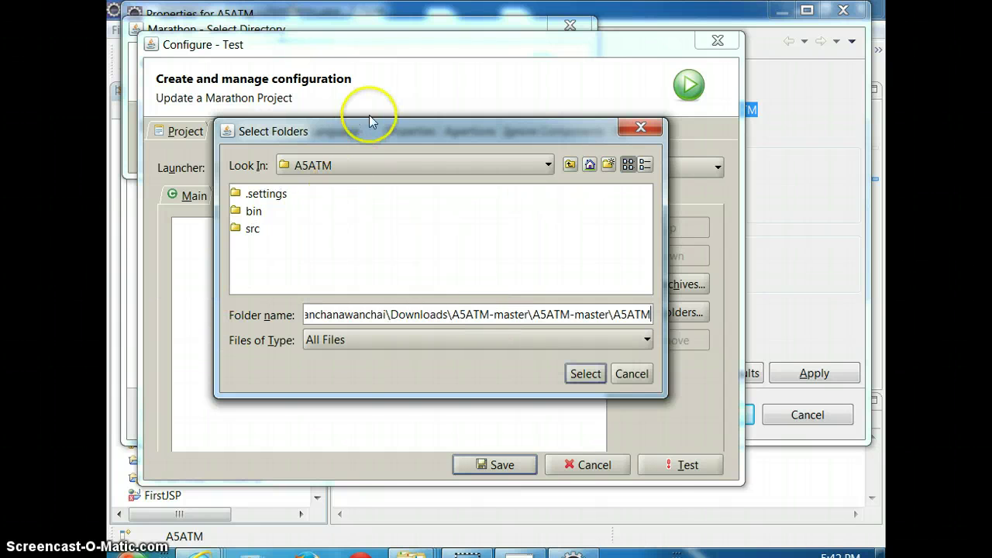
pyautogui.moveTo(372, 132)
pyautogui.mouseDown()
pyautogui.moveTo(380, 302)
pyautogui.moveTo(434, 301)
pyautogui.moveTo(431, 436)
pyautogui.moveTo(372, 104)
pyautogui.mouseUp()
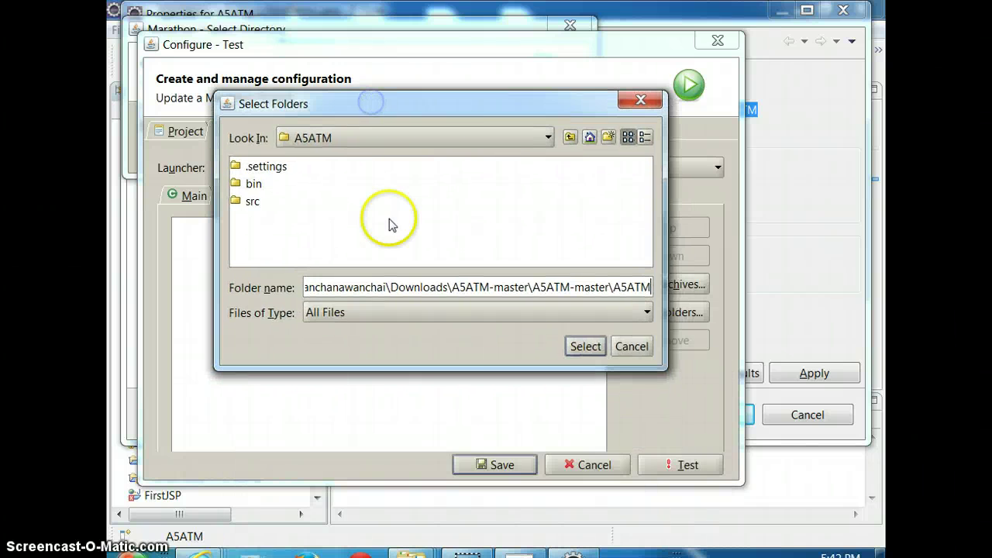
pyautogui.doubleClick(251, 202)
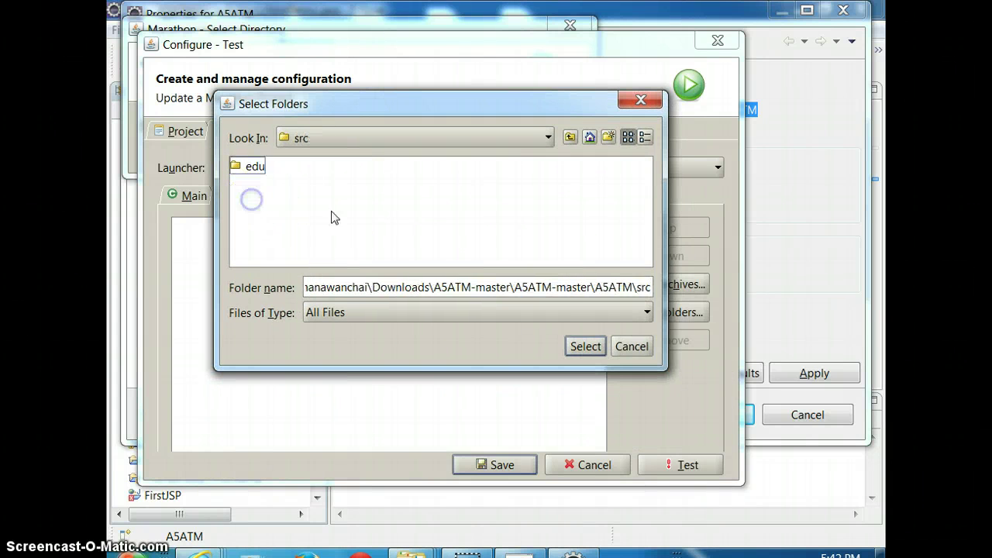
pyautogui.click(587, 346)
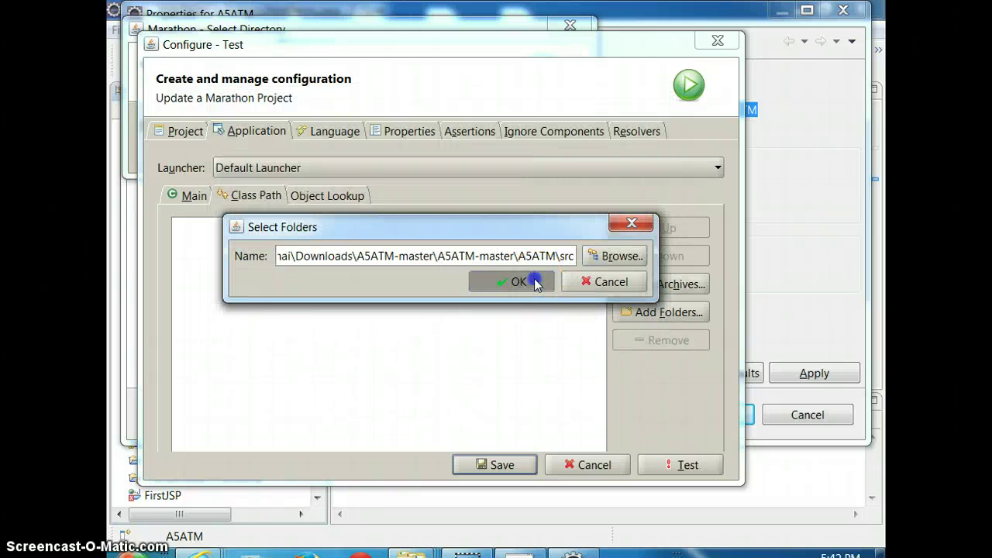
pyautogui.click(531, 281)
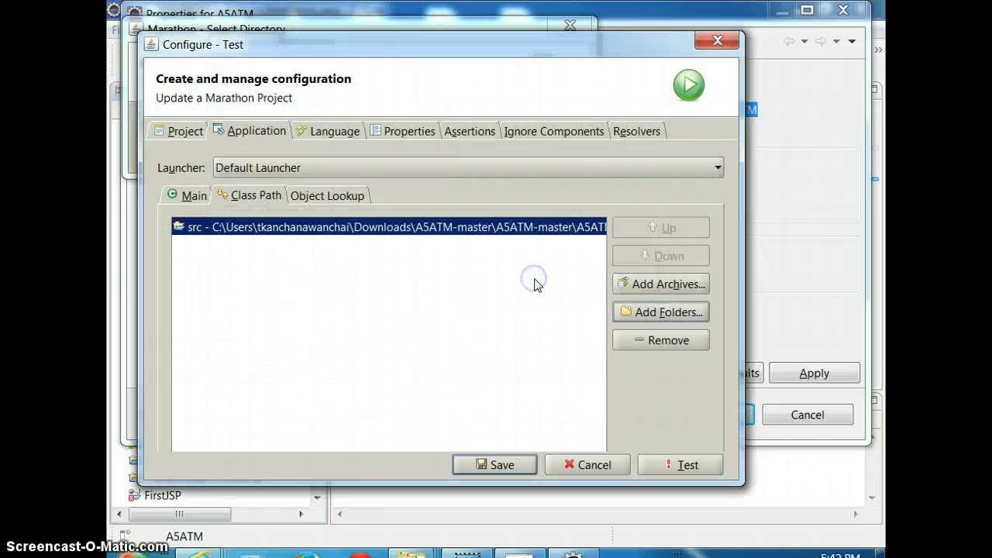
# Step: Test-launch with src on the class path and close the still-failing output window
pyautogui.click(653, 457)
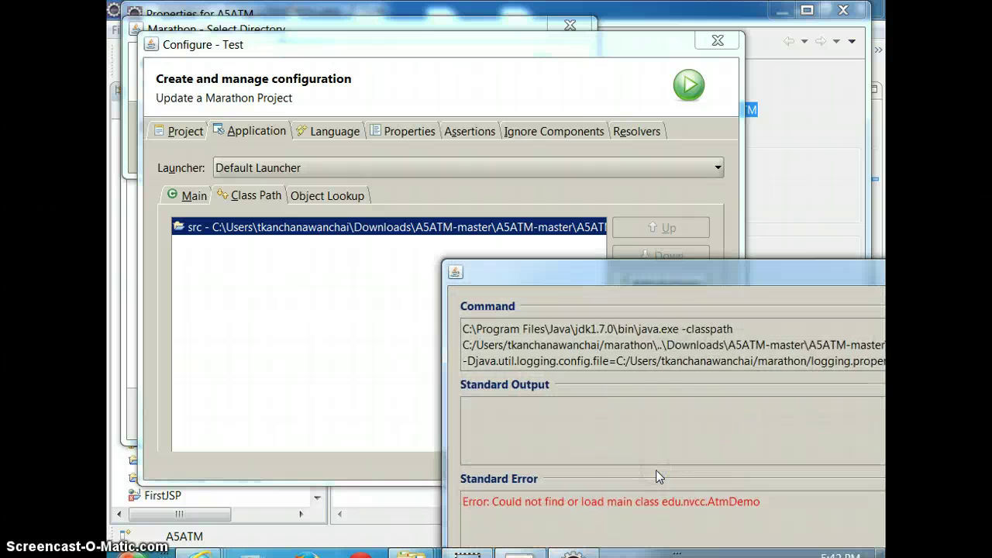
pyautogui.click(645, 232)
pyautogui.moveTo(659, 273); pyautogui.dragTo(370, 291)
pyautogui.click(645, 288)
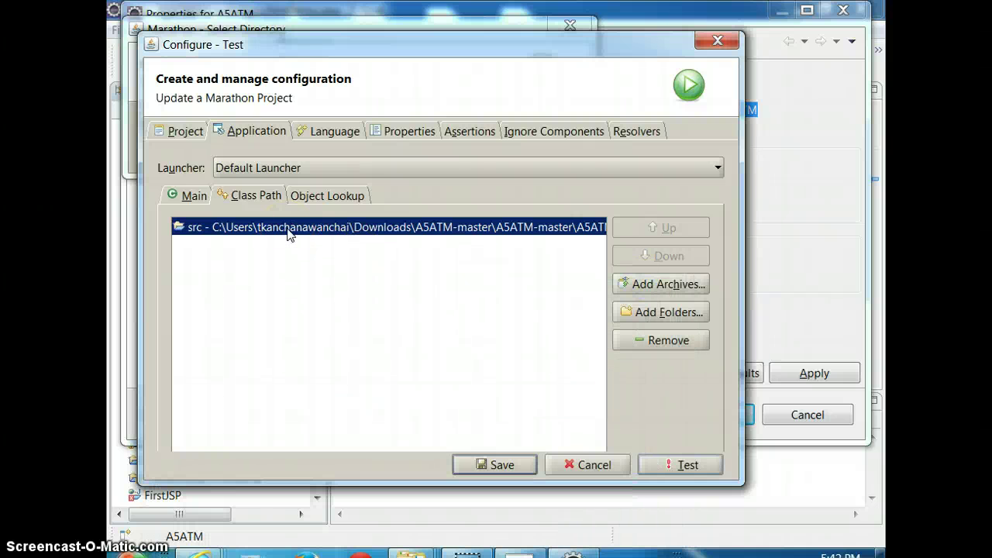
# Step: Add the src\edu\nvcc folder as a second class-path entry
pyautogui.click(664, 314)
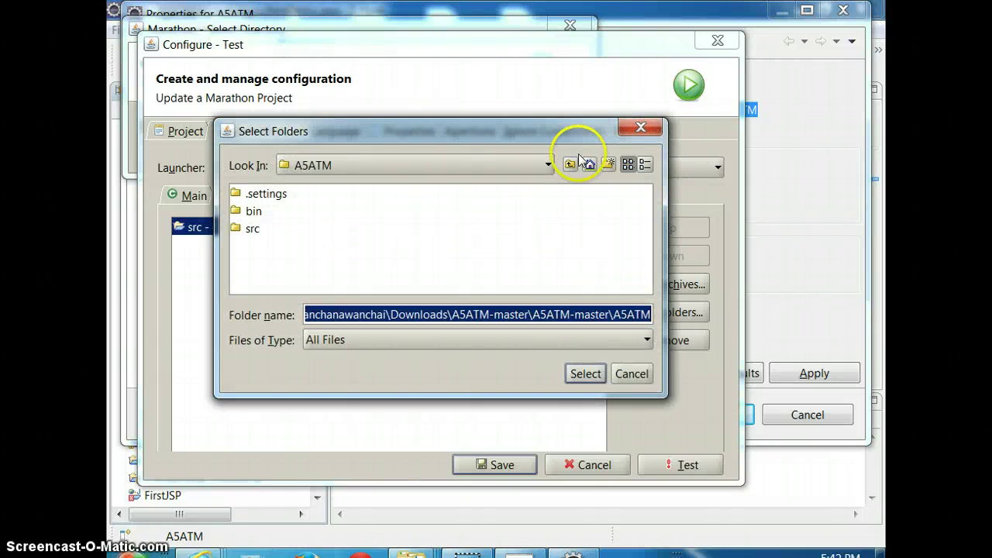
pyautogui.doubleClick(253, 232)
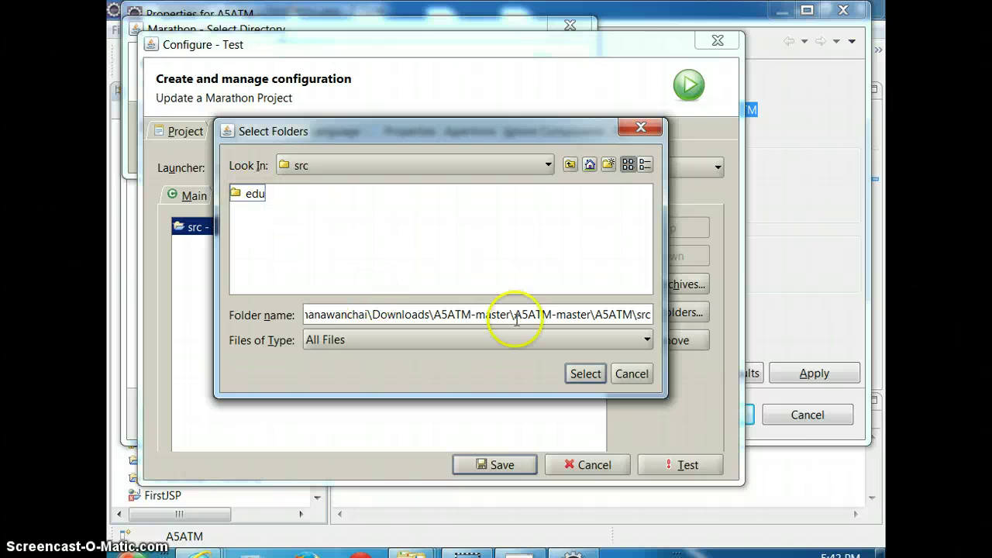
pyautogui.click(246, 203)
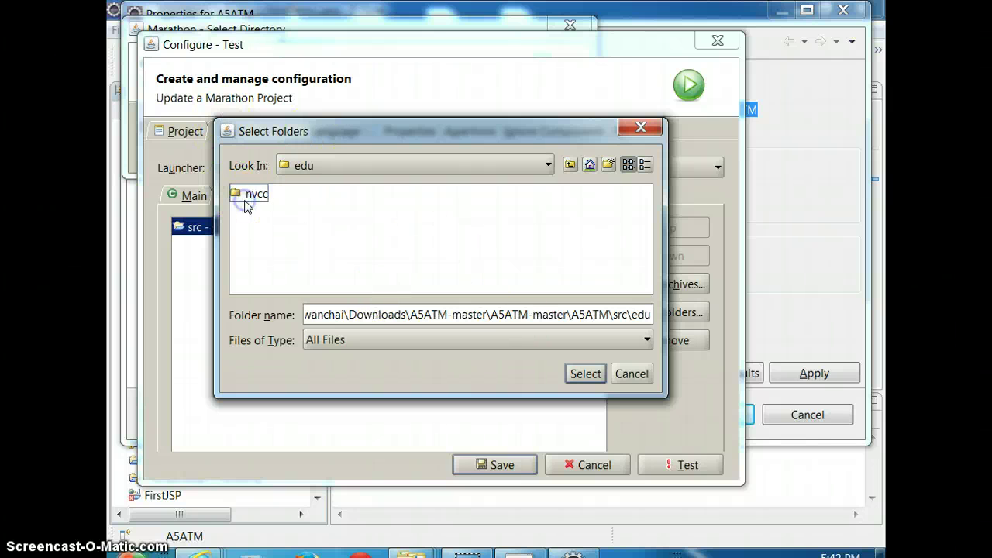
pyautogui.doubleClick(247, 200)
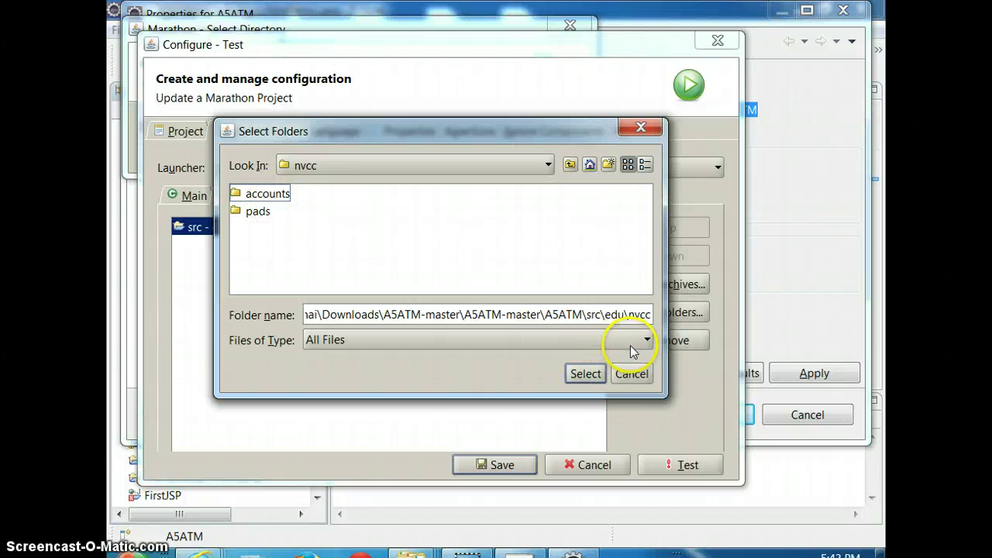
pyautogui.click(585, 374)
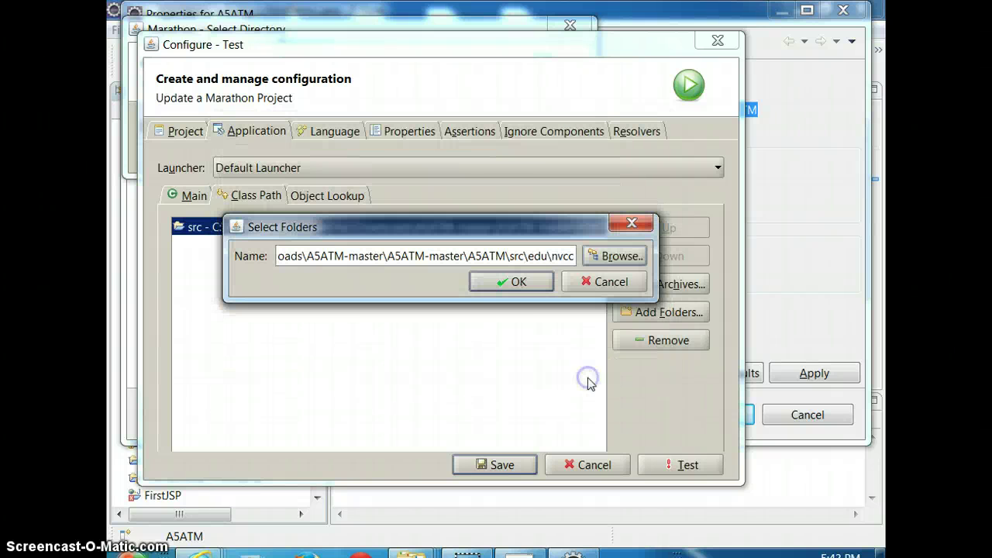
pyautogui.click(518, 295)
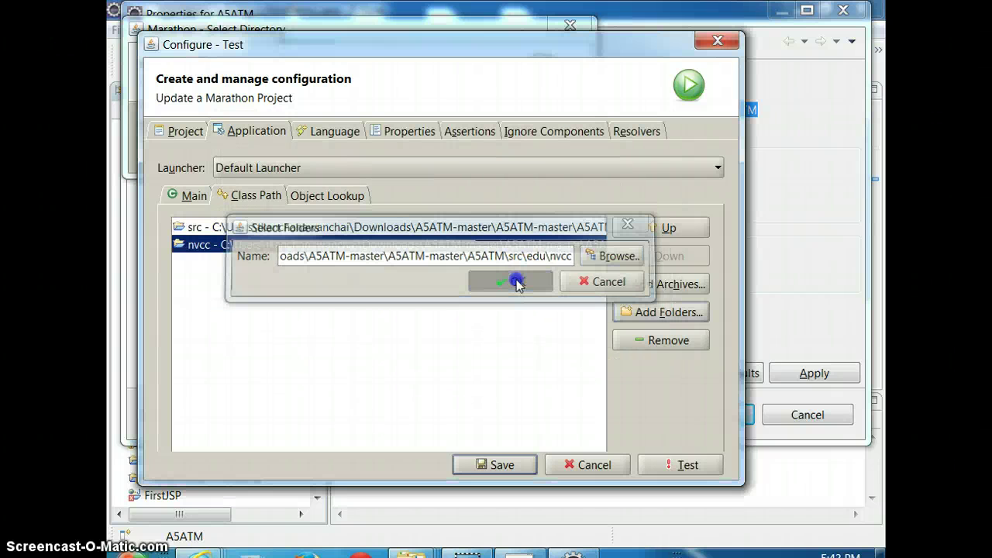
# Step: Test-launch again with both folders and close the failed launch output
pyautogui.click(527, 227)
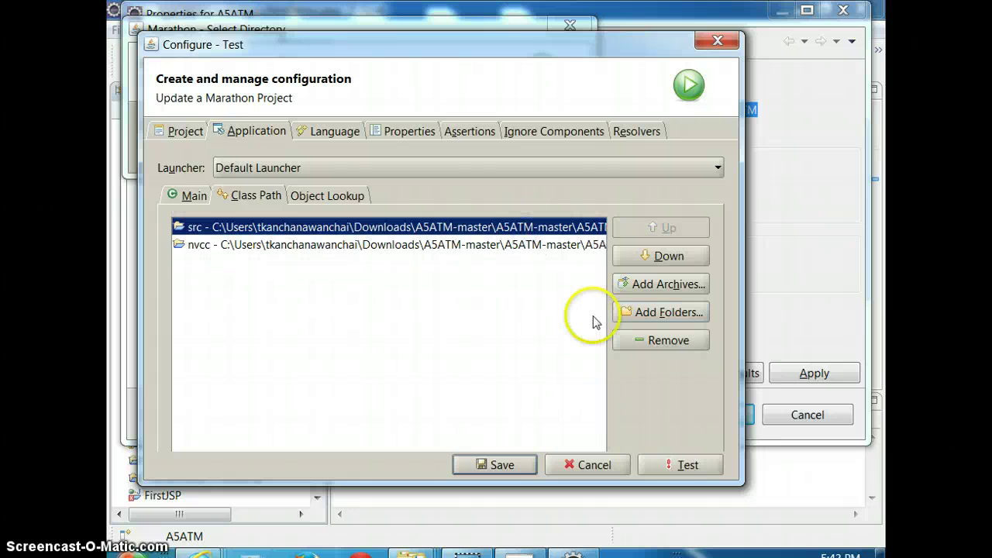
pyautogui.click(674, 457)
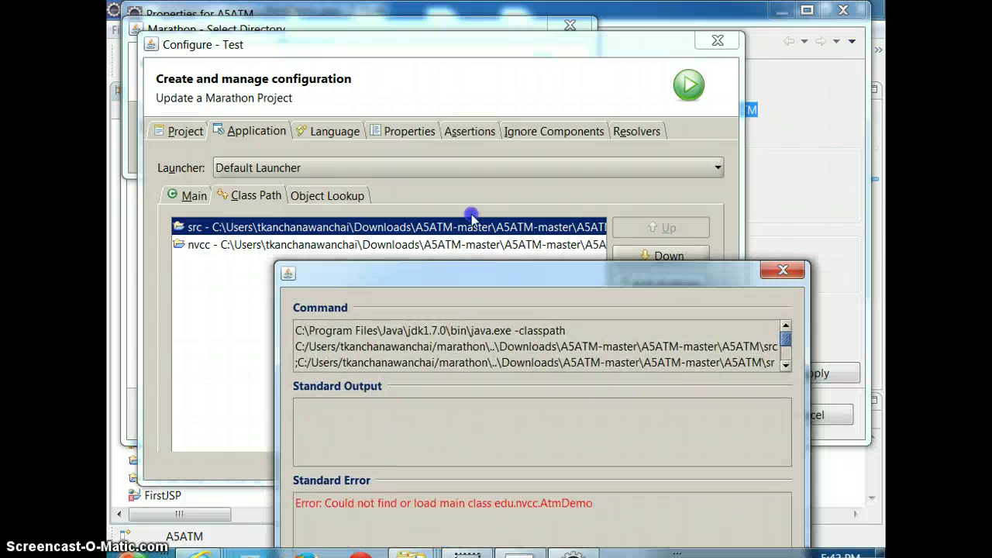
pyautogui.click(685, 214)
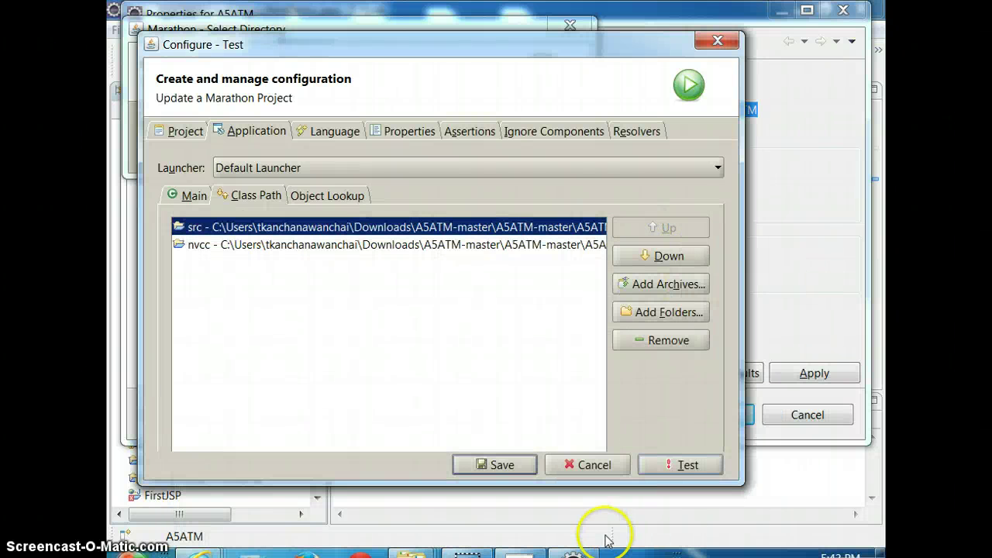